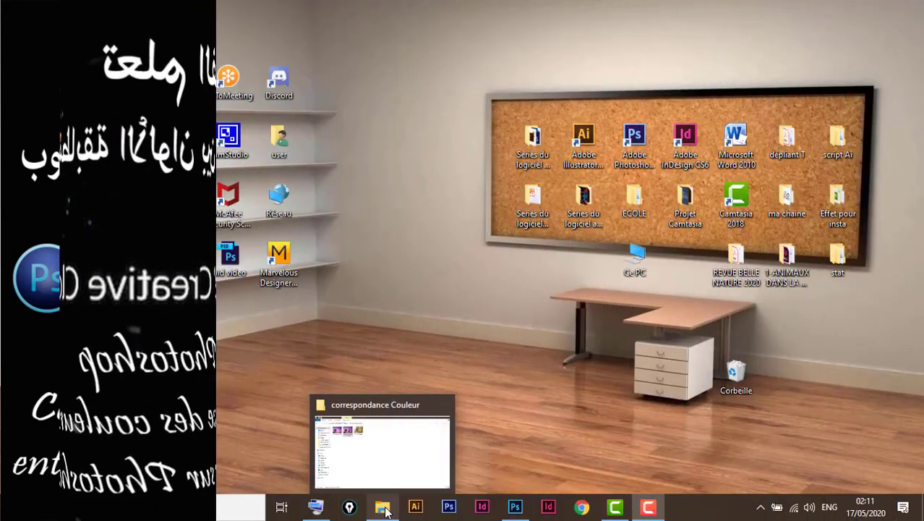
Open coucher-de-soleil-model from the correspondance Couleur folder in Photoshop.
{"action": "left_click", "coordinate": [385, 510]}
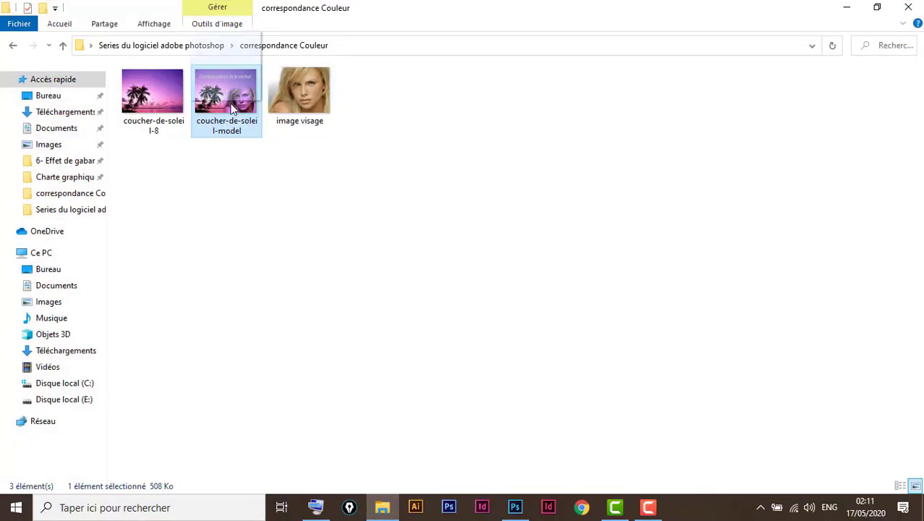
{"action": "mouse_move", "coordinate": [226, 87]}
{"action": "left_mouse_down"}
{"action": "mouse_move", "coordinate": [511, 313]}
{"action": "mouse_move", "coordinate": [514, 509]}
{"action": "left_mouse_up"}
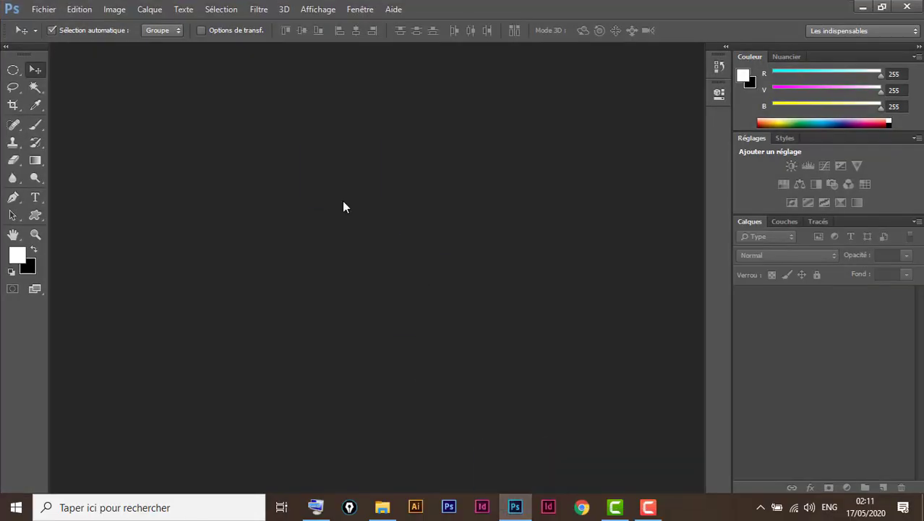
{"action": "left_click_drag", "start_coordinate": [514, 509], "coordinate": [342, 201]}
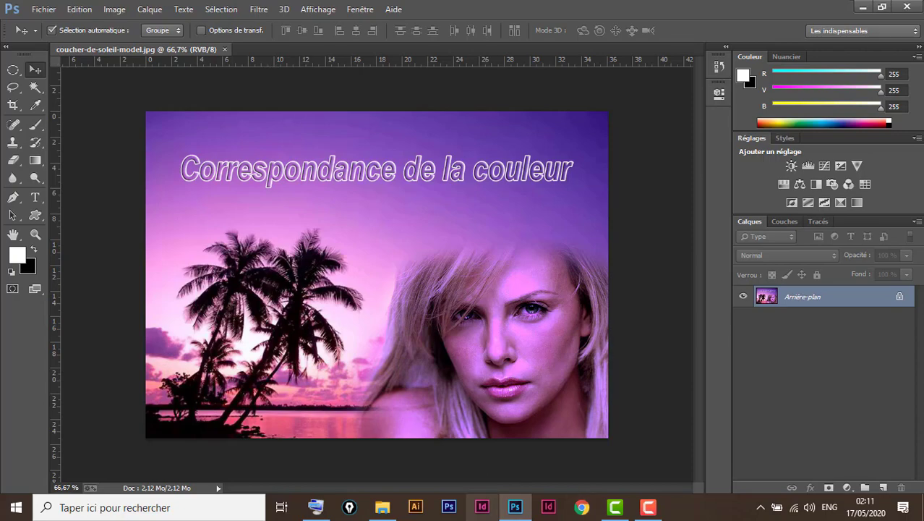
Open the coucher-de-soleil-8 sunset and the image visage face photo as documents.
{"action": "left_click", "coordinate": [382, 506]}
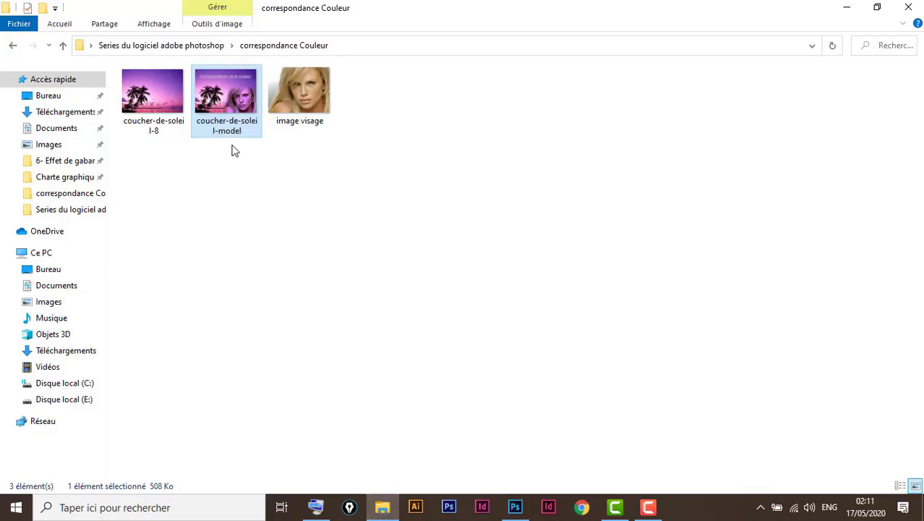
{"action": "mouse_move", "coordinate": [167, 98]}
{"action": "left_mouse_down"}
{"action": "mouse_move", "coordinate": [490, 469]}
{"action": "mouse_move", "coordinate": [367, 116]}
{"action": "left_mouse_up"}
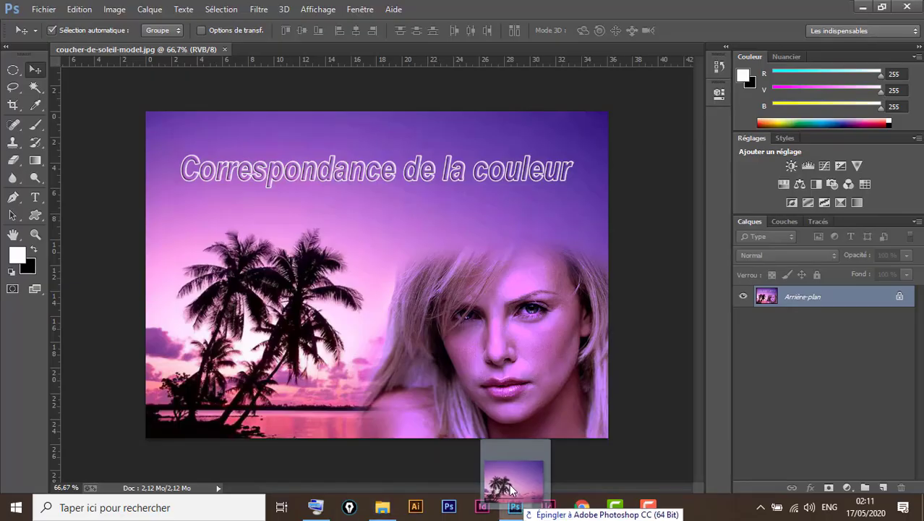
{"action": "left_click_drag", "start_coordinate": [347, 36], "coordinate": [346, 50]}
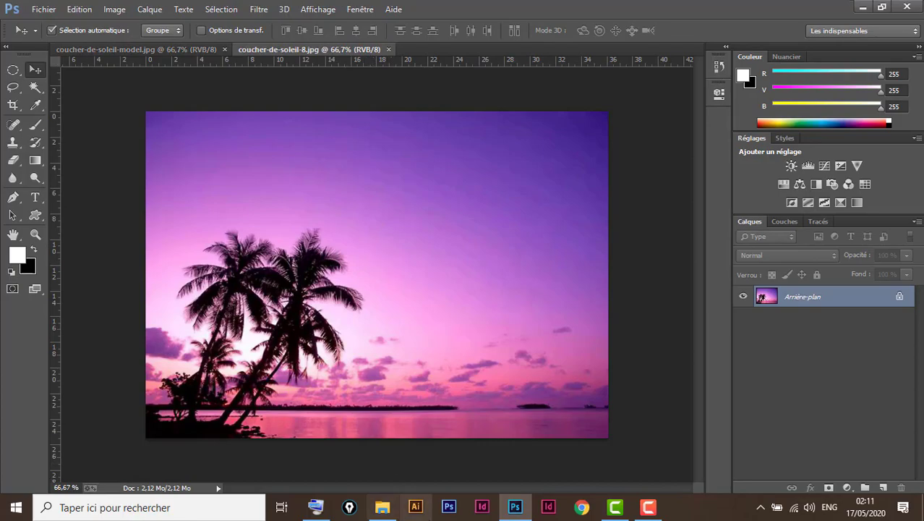
{"action": "left_click", "coordinate": [385, 510]}
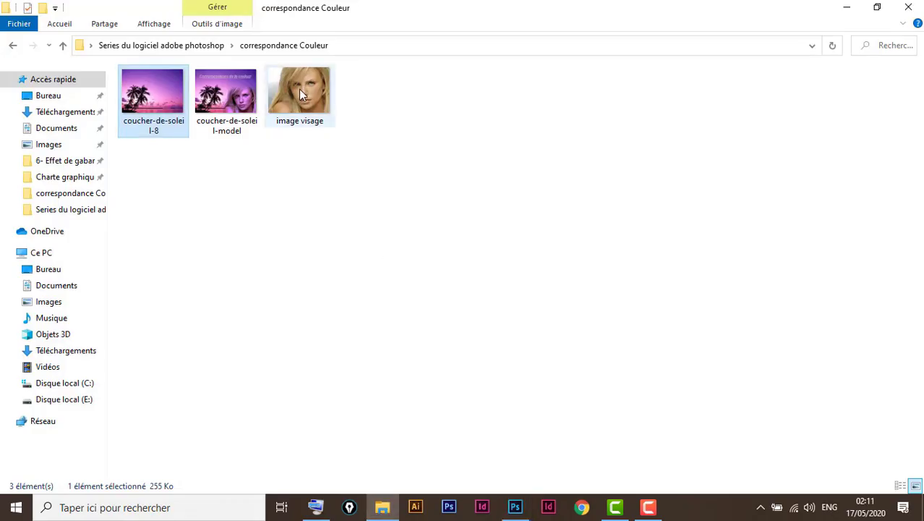
{"action": "mouse_move", "coordinate": [299, 88]}
{"action": "left_mouse_down"}
{"action": "mouse_move", "coordinate": [509, 416]}
{"action": "mouse_move", "coordinate": [456, 179]}
{"action": "left_mouse_up"}
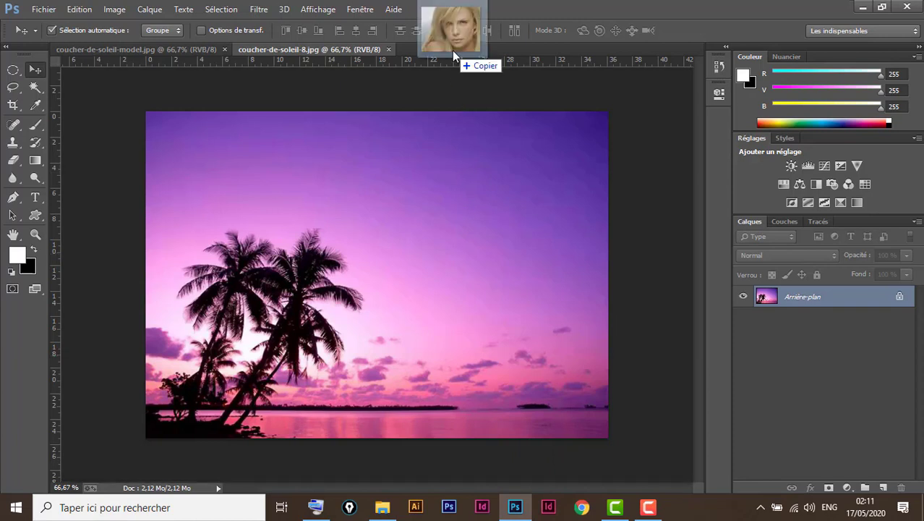
{"action": "left_click_drag", "start_coordinate": [453, 60], "coordinate": [452, 50]}
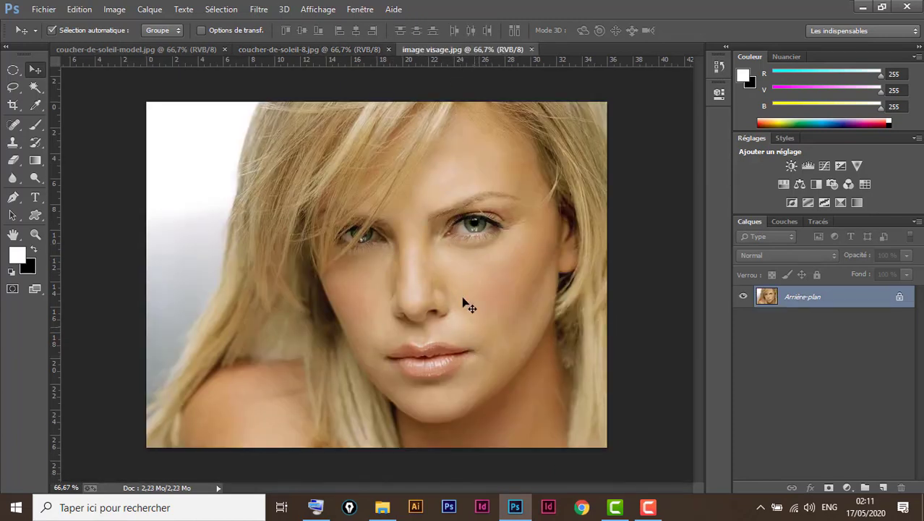
Close the finished coucher-de-soleil-model document.
{"action": "left_click", "coordinate": [344, 49]}
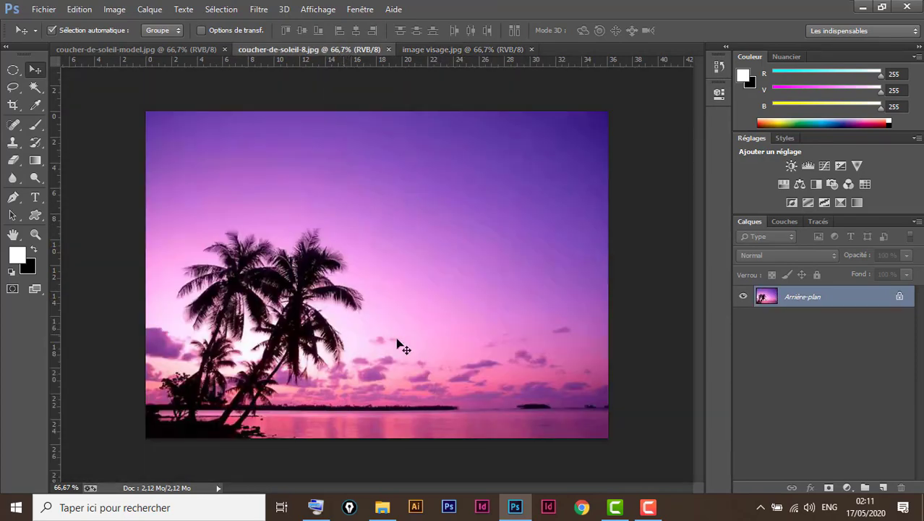
{"action": "left_click", "coordinate": [160, 54]}
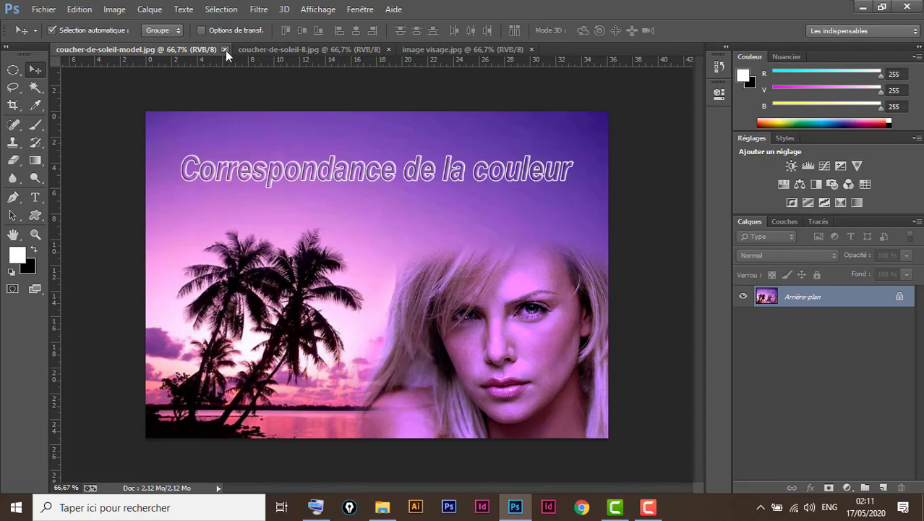
{"action": "left_click", "coordinate": [225, 49]}
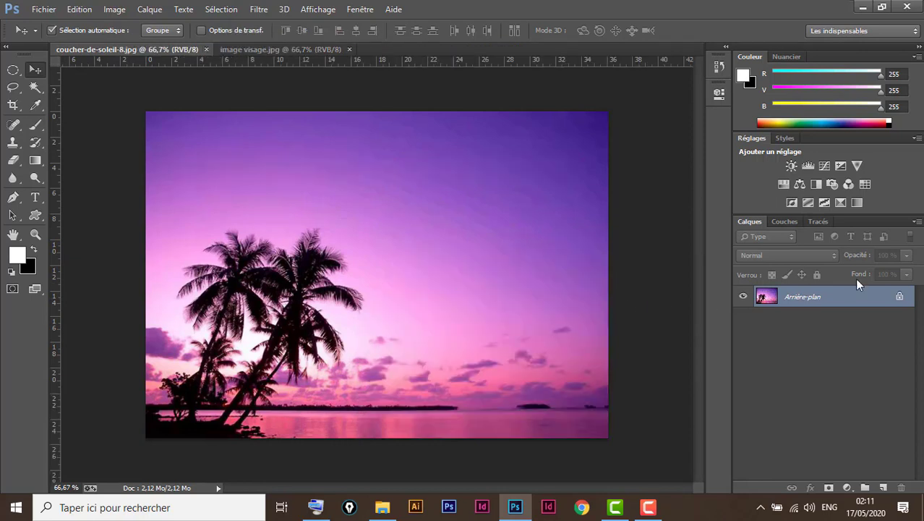
Convert the Arrière-plan of both the sunset and face documents into Calque 0.
{"action": "double_click", "coordinate": [873, 299]}
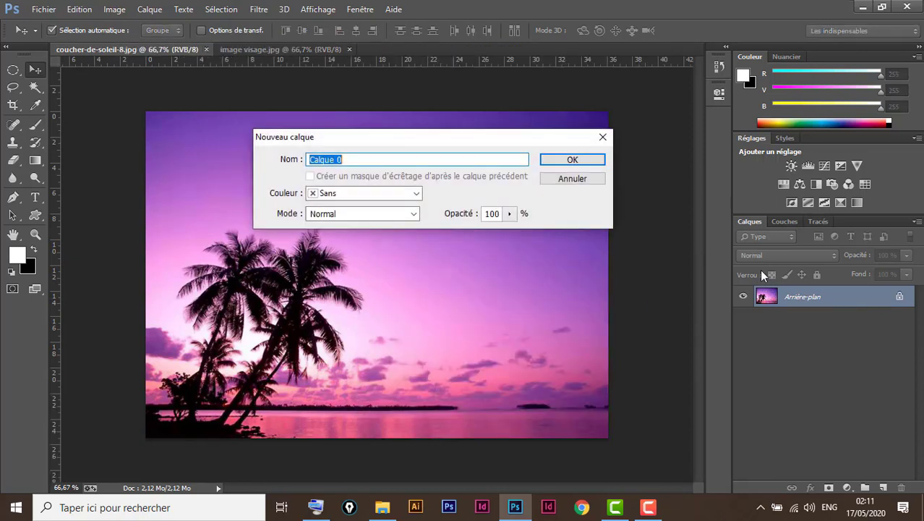
{"action": "left_click", "coordinate": [578, 159]}
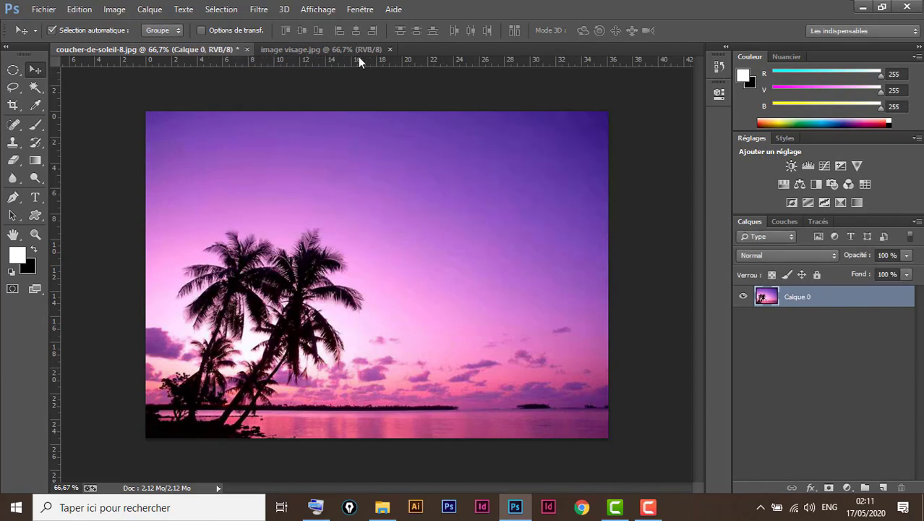
{"action": "left_click", "coordinate": [350, 48]}
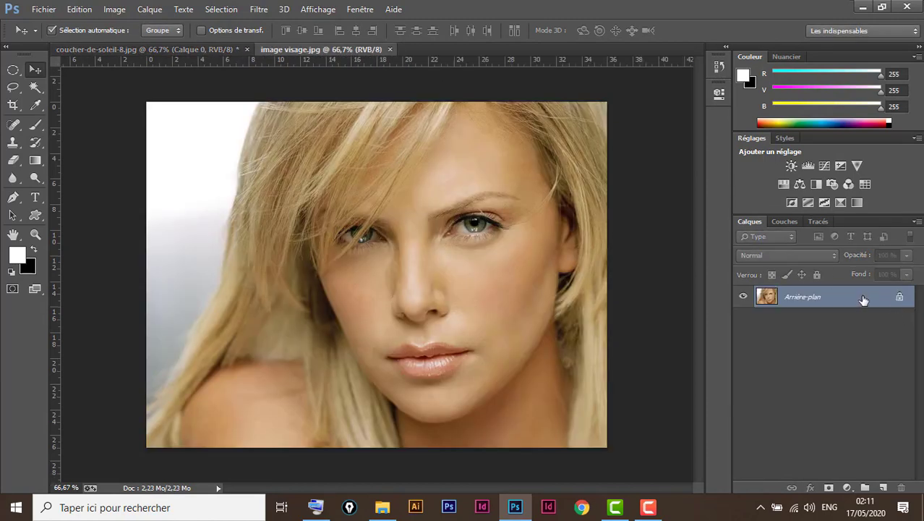
{"action": "double_click", "coordinate": [862, 299]}
{"action": "left_click", "coordinate": [567, 159]}
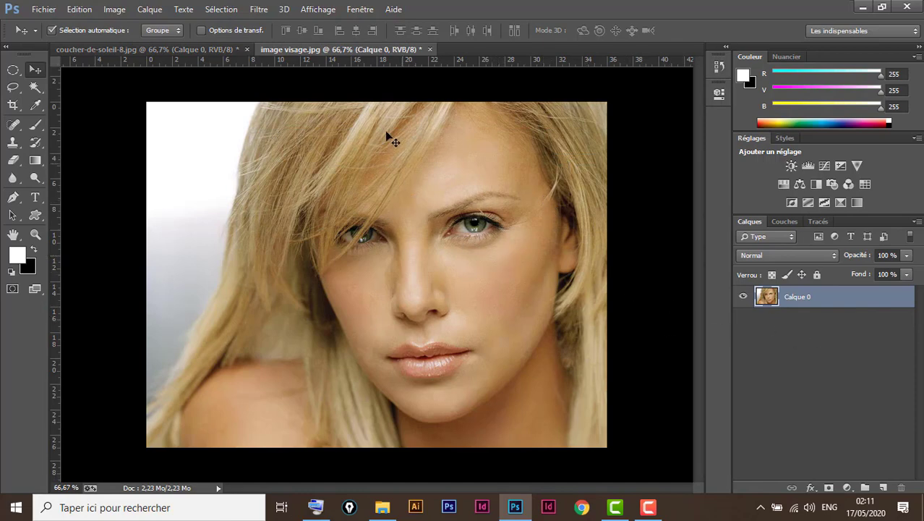
{"action": "left_click", "coordinate": [143, 50]}
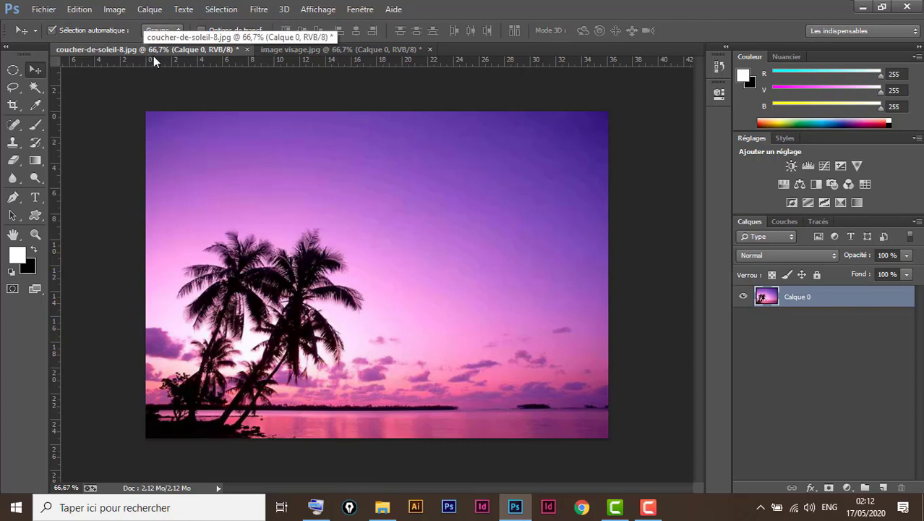
{"action": "left_click", "coordinate": [327, 50]}
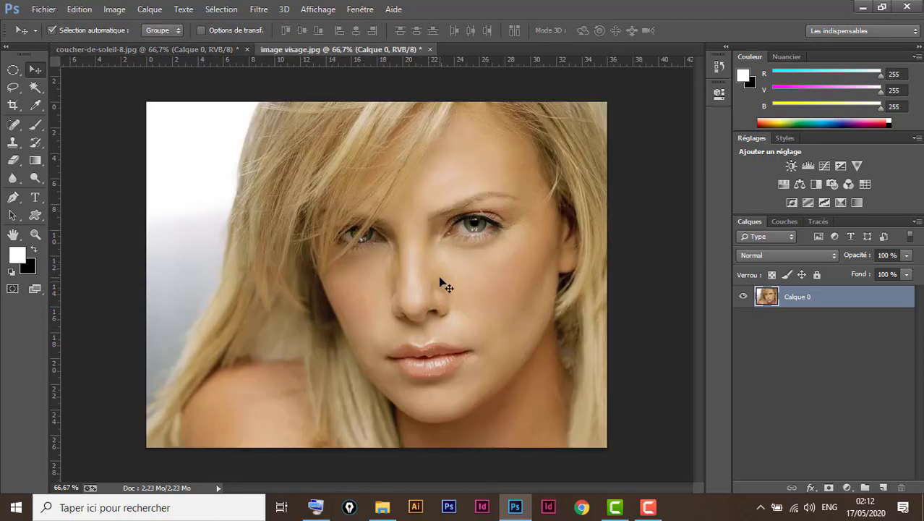
Apply Correspondance de la couleur from coucher-de-soleil-8 with Intensité 65 and Luminance 96.
{"action": "left_click", "coordinate": [116, 9]}
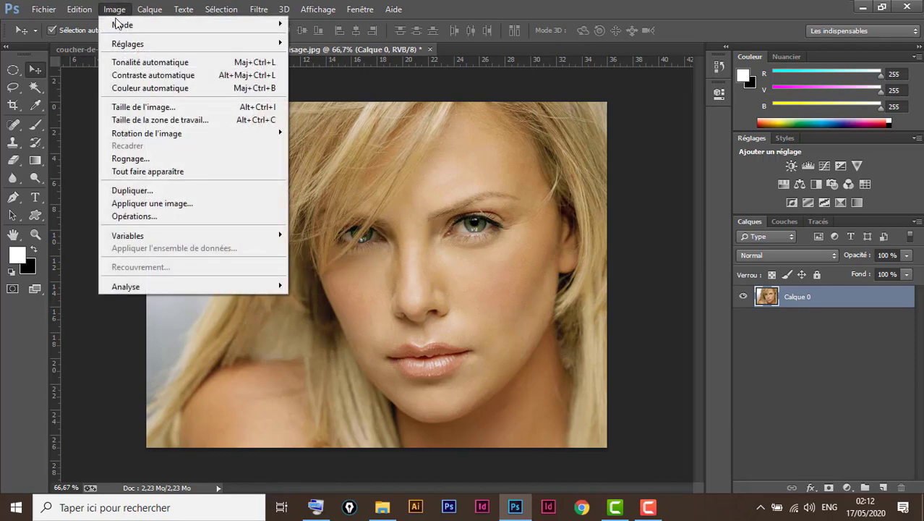
{"action": "mouse_move", "coordinate": [128, 44]}
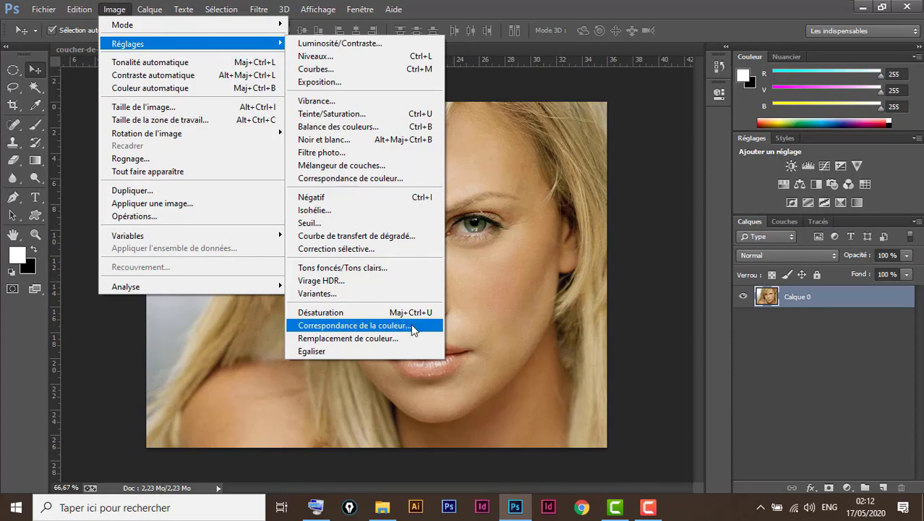
{"action": "left_click", "coordinate": [410, 325]}
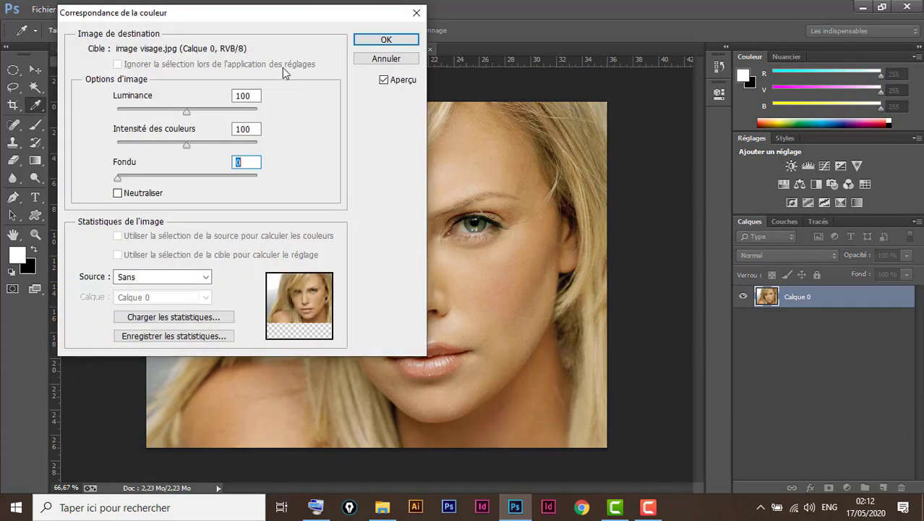
{"action": "left_click_drag", "start_coordinate": [258, 20], "coordinate": [723, 76]}
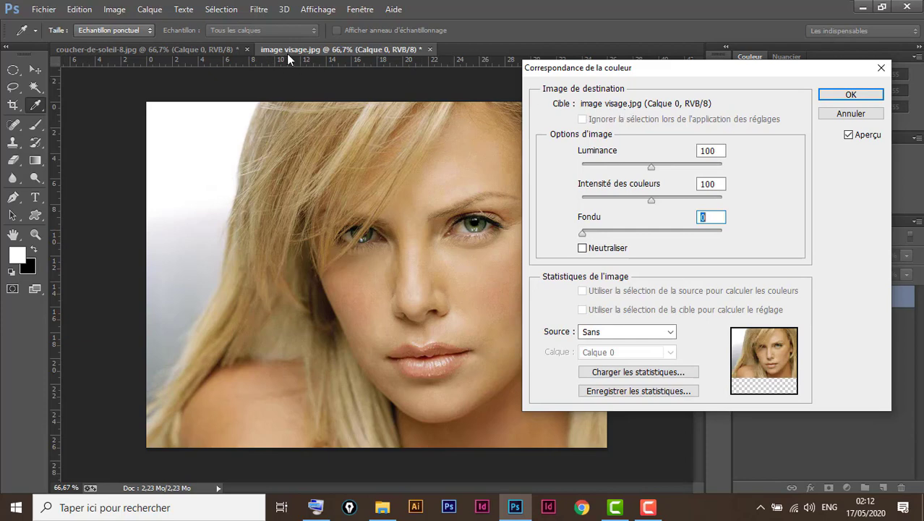
{"action": "left_click_drag", "start_coordinate": [696, 70], "coordinate": [635, 65]}
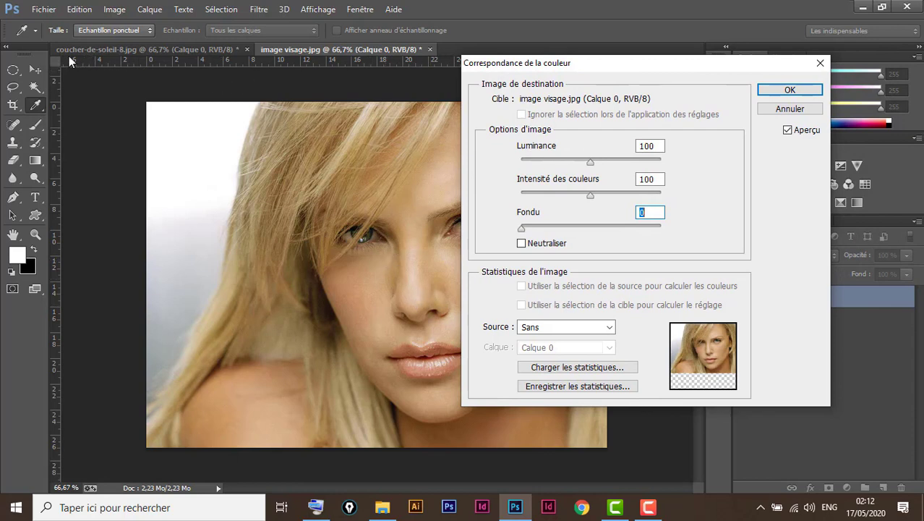
{"action": "left_click", "coordinate": [609, 327]}
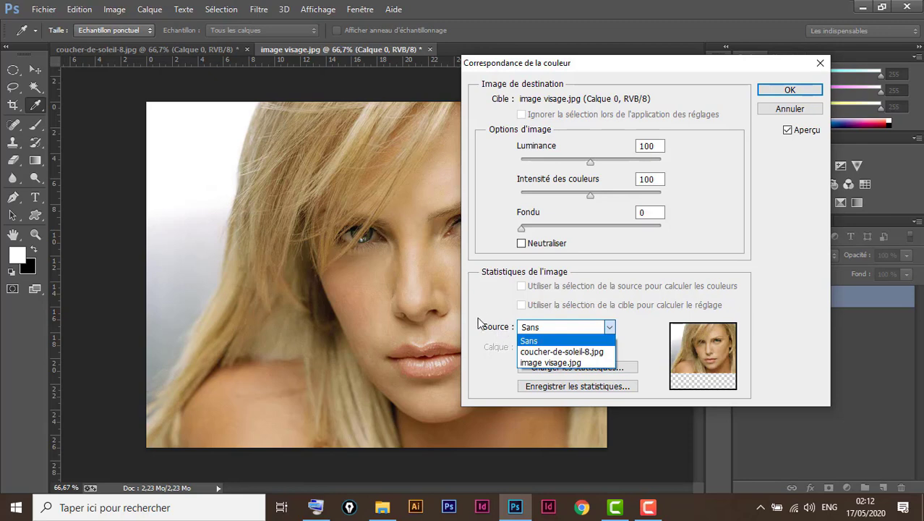
{"action": "left_click", "coordinate": [567, 352]}
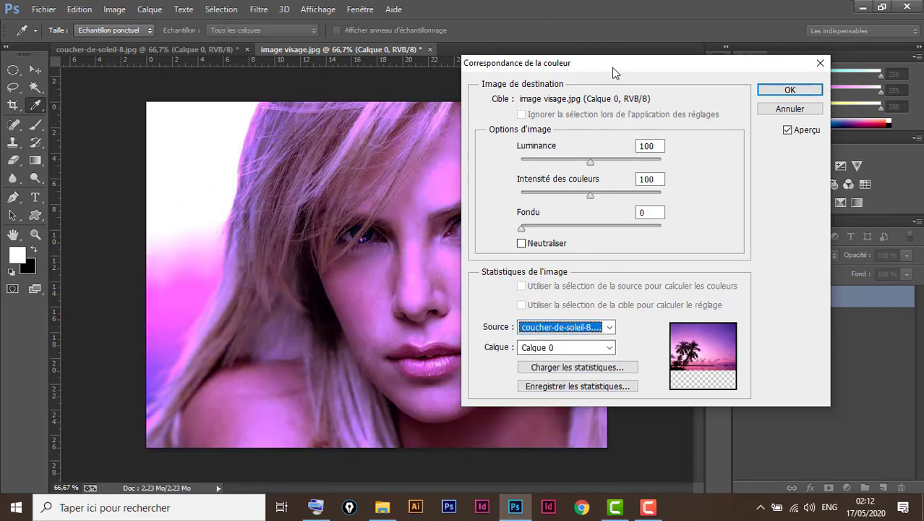
{"action": "left_click_drag", "start_coordinate": [611, 65], "coordinate": [713, 79]}
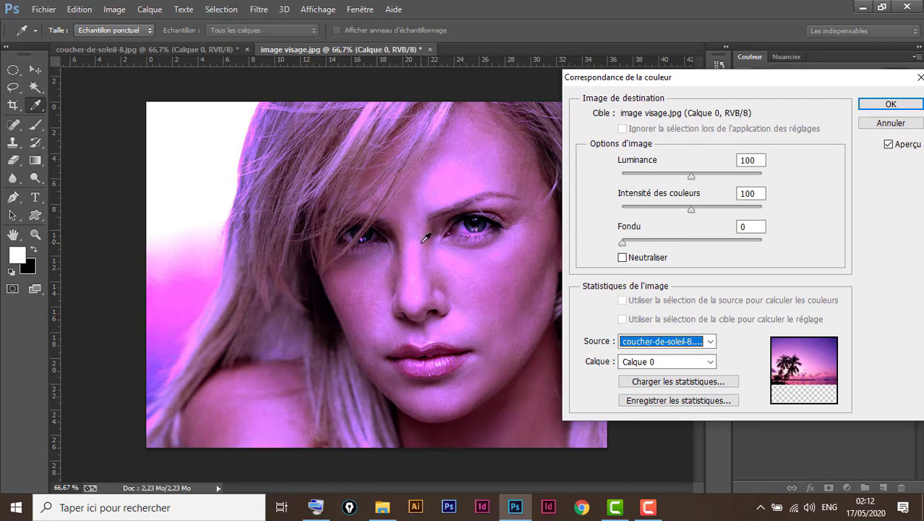
{"action": "left_click_drag", "start_coordinate": [811, 82], "coordinate": [808, 132]}
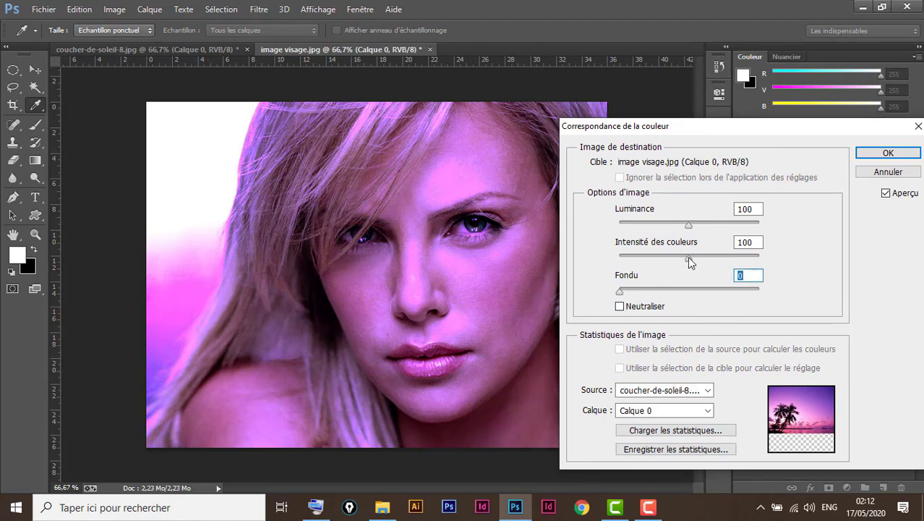
{"action": "left_click_drag", "start_coordinate": [688, 258], "coordinate": [663, 258]}
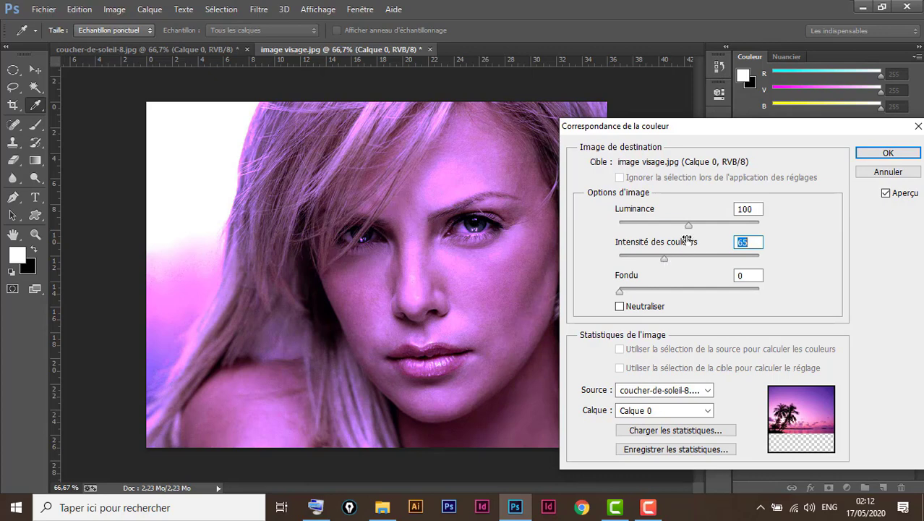
{"action": "mouse_move", "coordinate": [688, 223]}
{"action": "left_mouse_down"}
{"action": "mouse_move", "coordinate": [677, 222]}
{"action": "mouse_move", "coordinate": [686, 224]}
{"action": "left_mouse_up"}
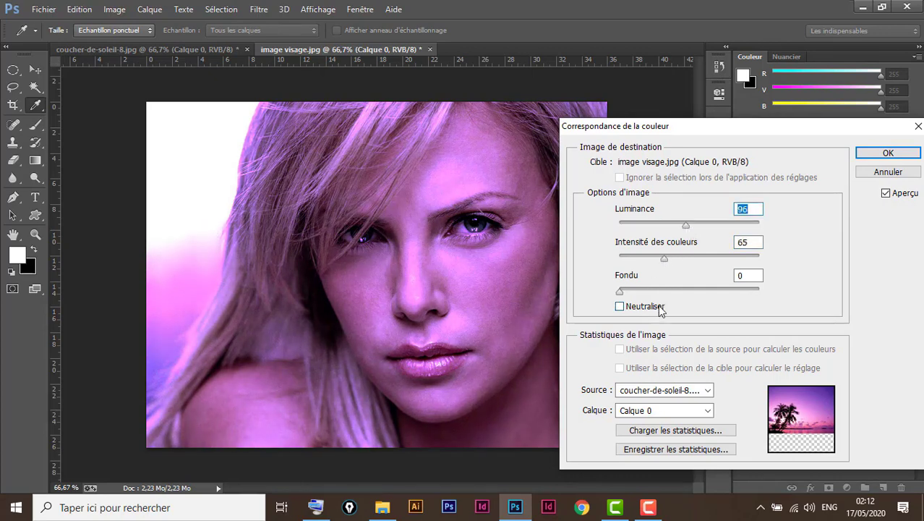
{"action": "left_click", "coordinate": [887, 152]}
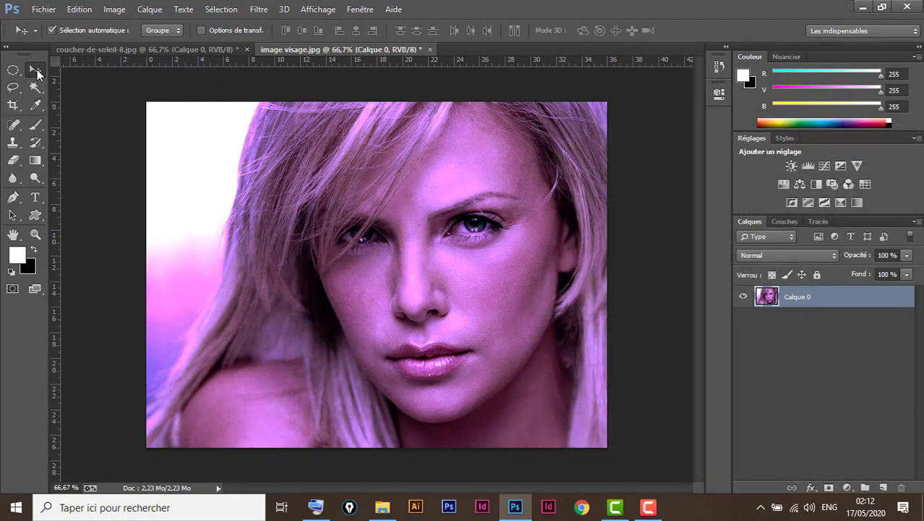
Place the recoloured face into the sunset as Calque 1, scaled to 55.69%.
{"action": "mouse_move", "coordinate": [429, 240]}
{"action": "left_mouse_down"}
{"action": "mouse_move", "coordinate": [216, 54]}
{"action": "mouse_move", "coordinate": [243, 103]}
{"action": "left_mouse_up"}
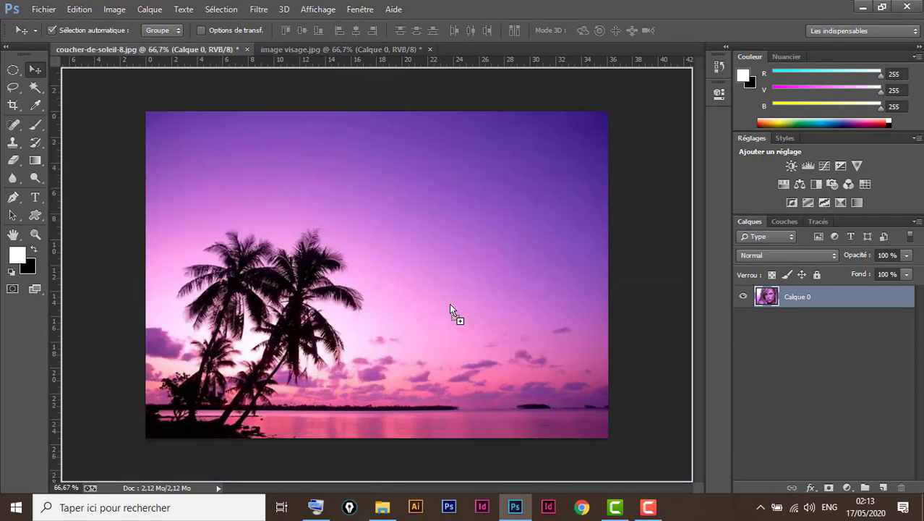
{"action": "left_click_drag", "start_coordinate": [450, 304], "coordinate": [478, 326]}
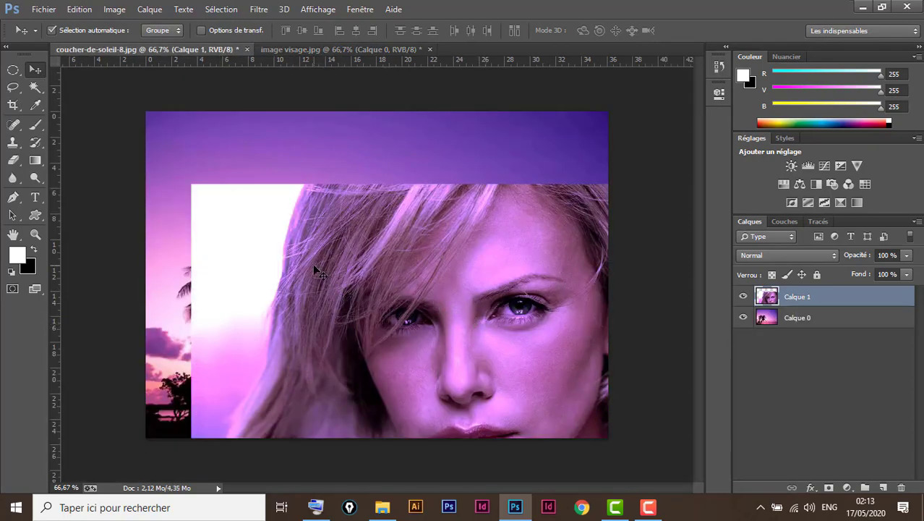
{"action": "left_click_drag", "start_coordinate": [314, 265], "coordinate": [274, 190]}
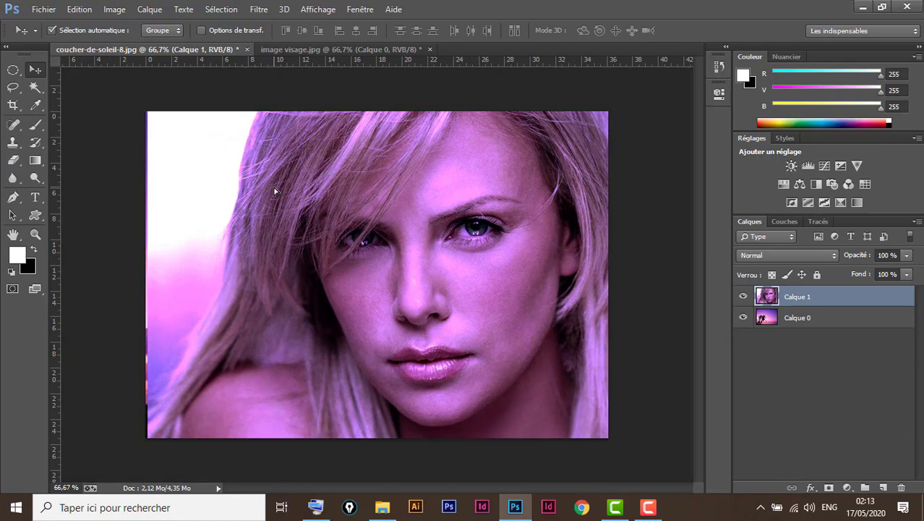
{"action": "key", "text": "ctrl+t"}
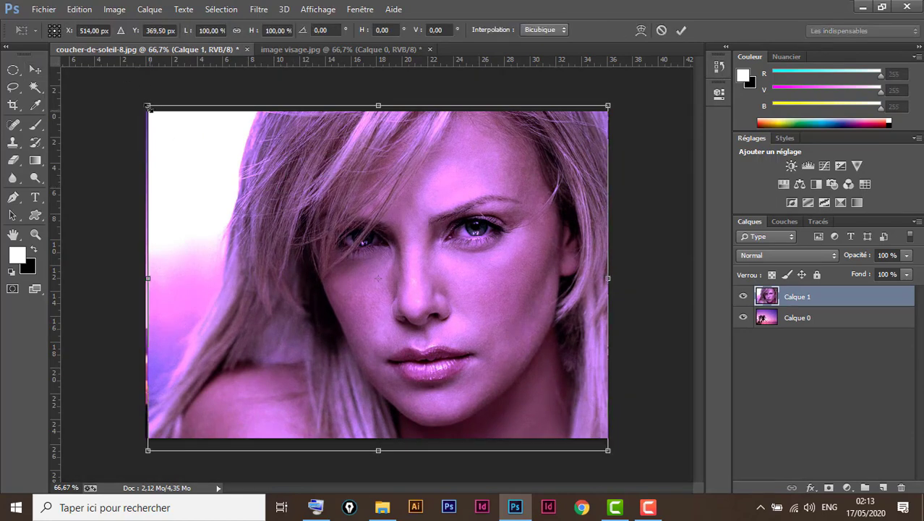
{"action": "left_click_drag", "start_coordinate": [145, 103], "coordinate": [351, 258]}
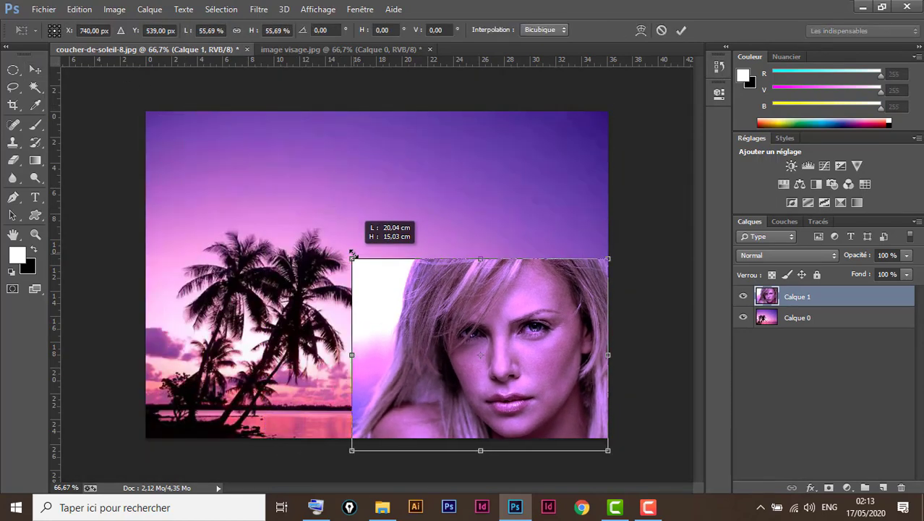
{"action": "left_click_drag", "start_coordinate": [496, 327], "coordinate": [530, 325]}
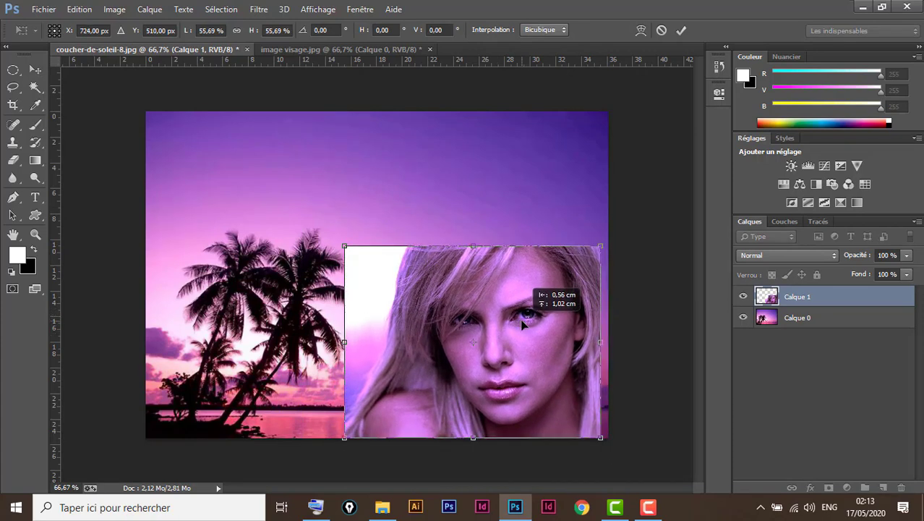
{"action": "key", "text": "Return"}
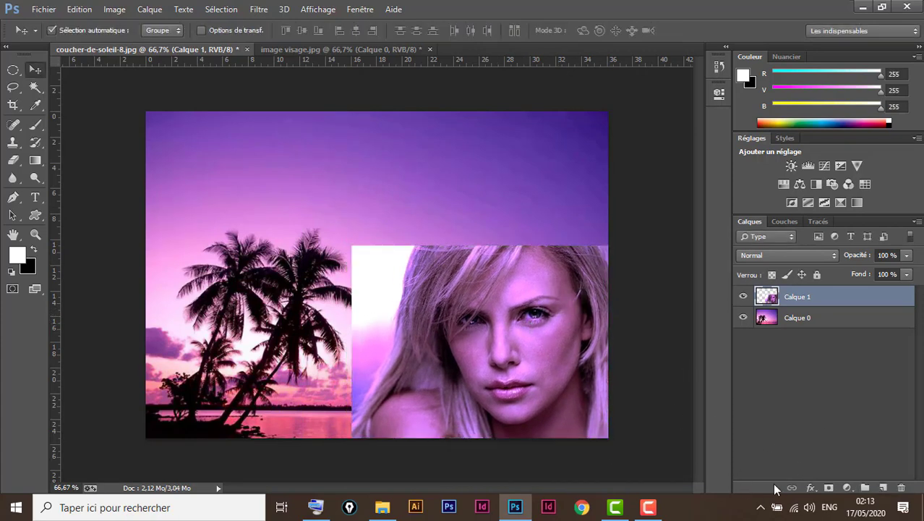
Add a layer mask to Calque 1 and paint its left edge black.
{"action": "left_click", "coordinate": [829, 488]}
{"action": "left_click", "coordinate": [35, 125]}
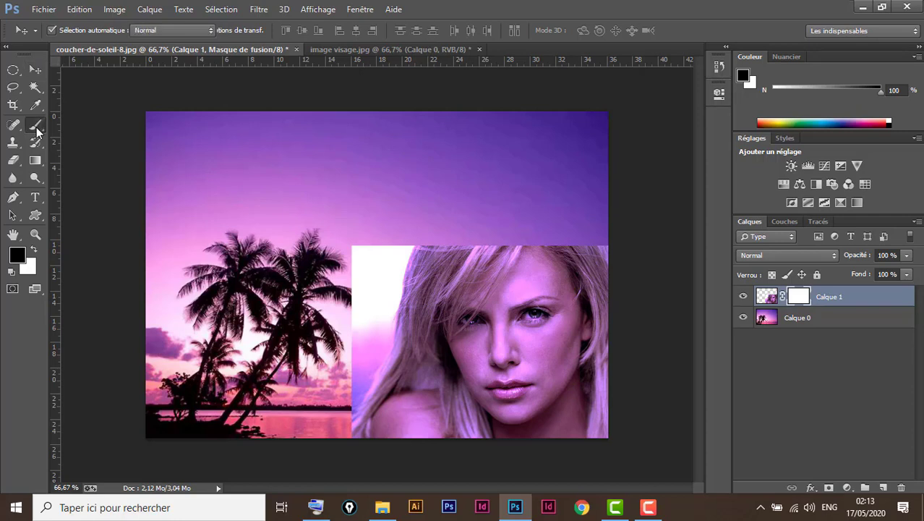
{"action": "mouse_move", "coordinate": [421, 282]}
{"action": "left_mouse_down"}
{"action": "mouse_move", "coordinate": [375, 248]}
{"action": "mouse_move", "coordinate": [527, 227]}
{"action": "mouse_move", "coordinate": [615, 247]}
{"action": "mouse_move", "coordinate": [435, 217]}
{"action": "mouse_move", "coordinate": [364, 329]}
{"action": "mouse_move", "coordinate": [350, 422]}
{"action": "left_mouse_up"}
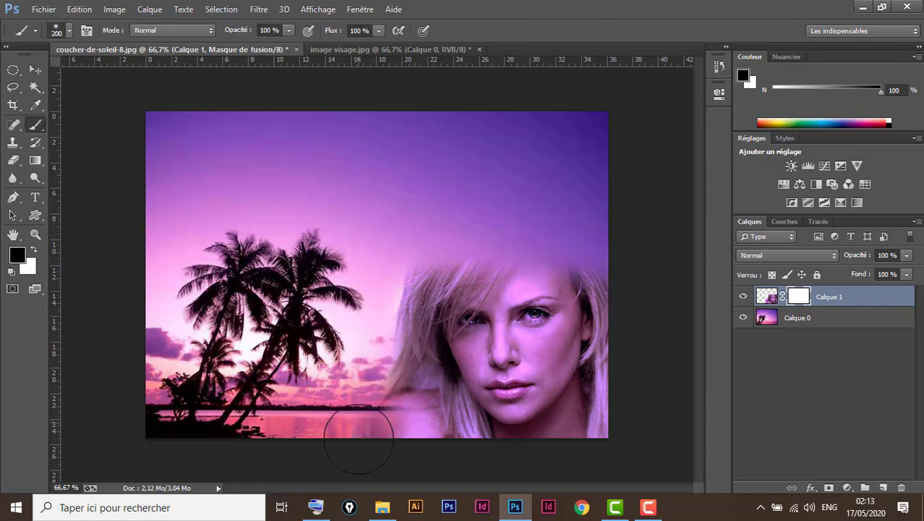
{"action": "left_click", "coordinate": [33, 70]}
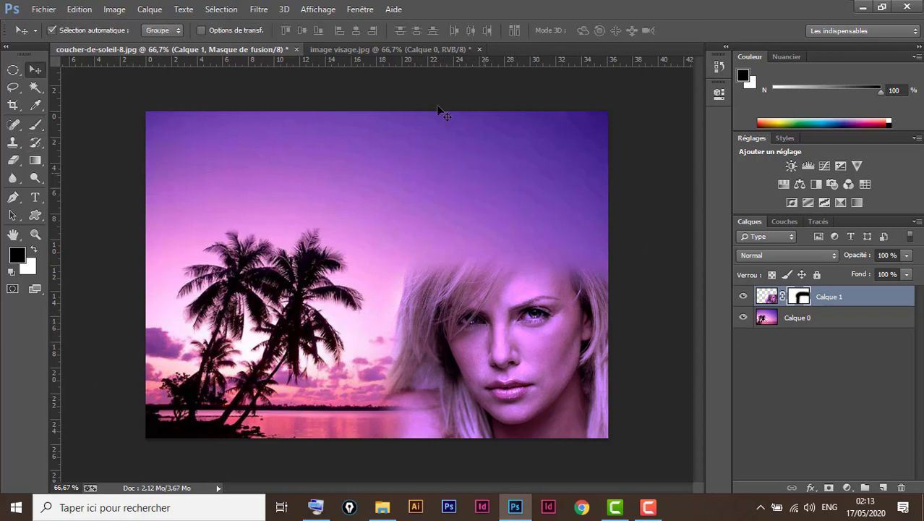
Close image visage without saving and delete the face layer Calque 1.
{"action": "left_click", "coordinate": [360, 50]}
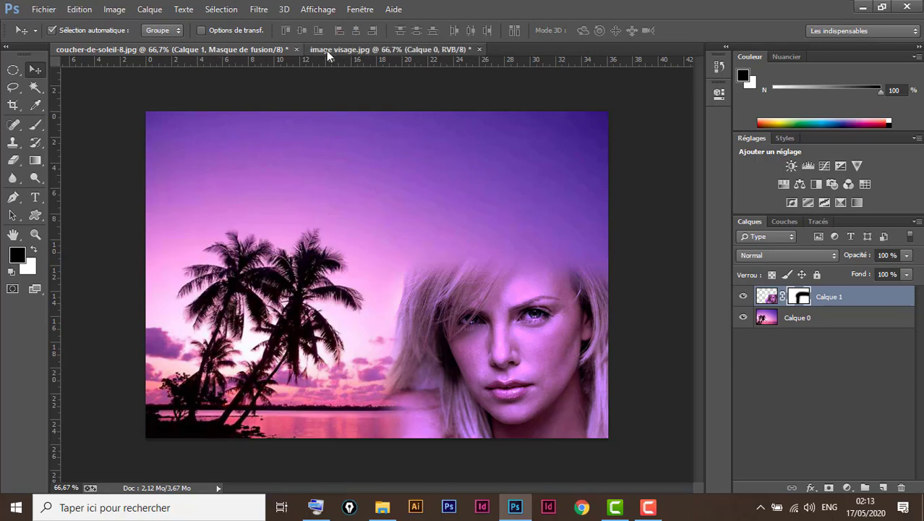
{"action": "left_click", "coordinate": [224, 52]}
{"action": "left_click", "coordinate": [341, 53]}
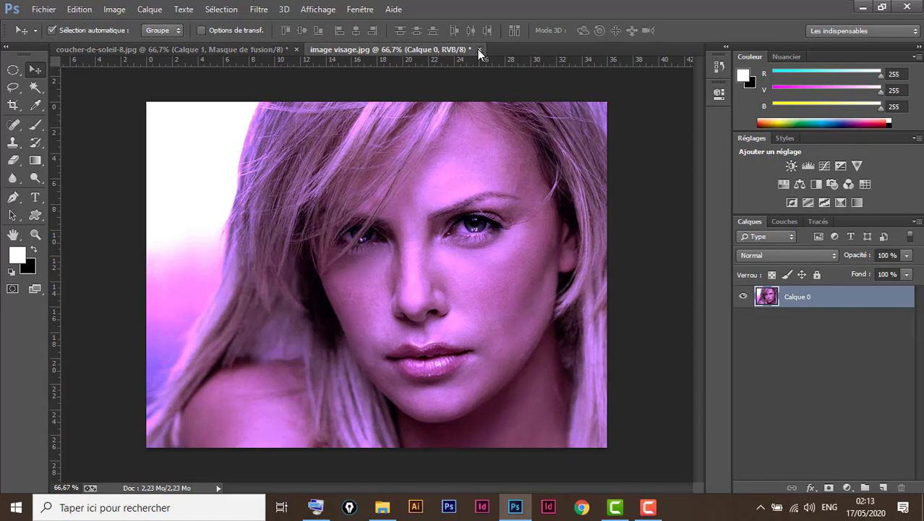
{"action": "left_click", "coordinate": [479, 49]}
{"action": "left_click", "coordinate": [465, 201]}
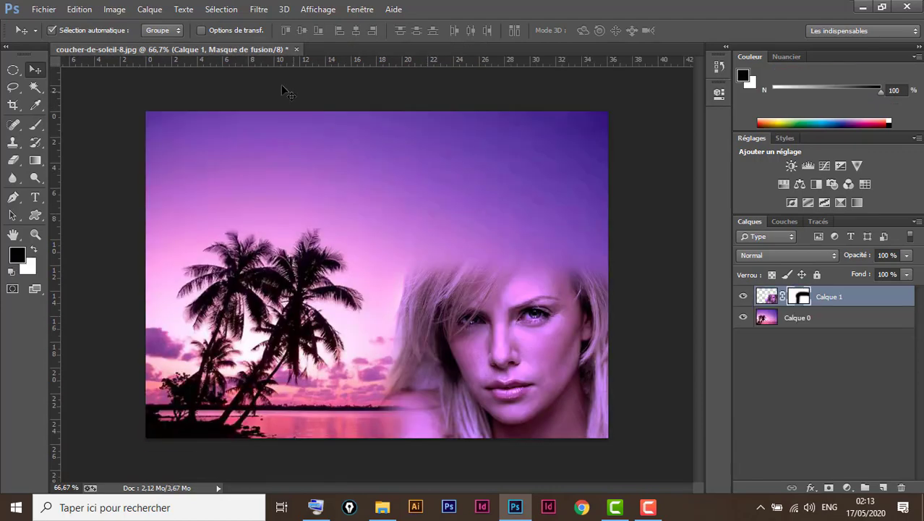
{"action": "key", "text": "Delete"}
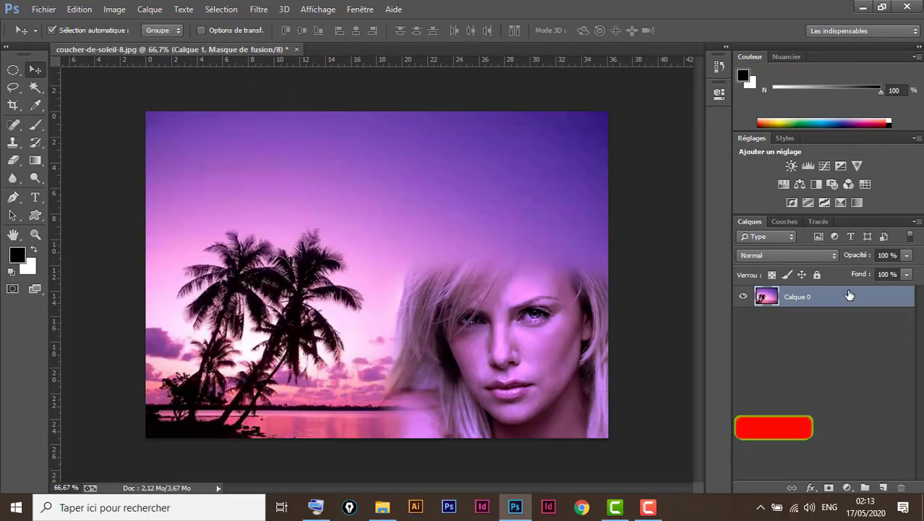
{"action": "key", "text": "x"}
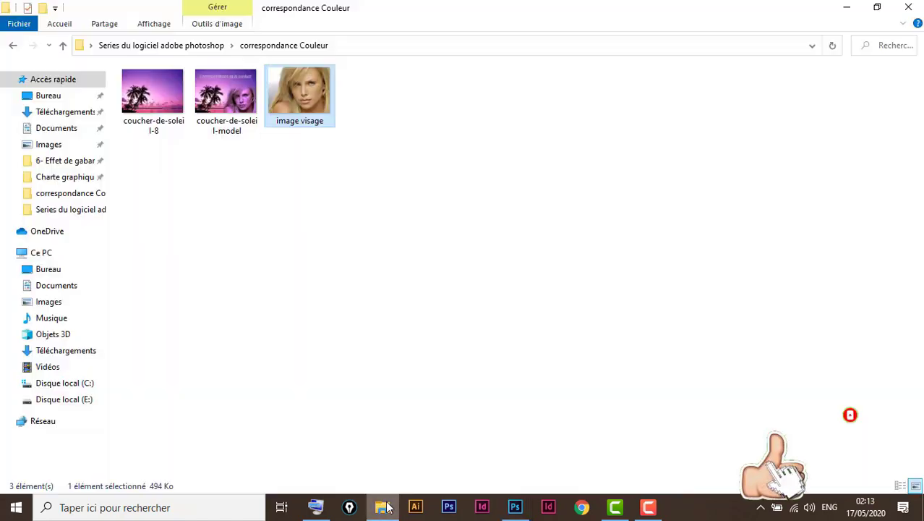
Place the original image visage into the sunset, scaled to 57.94% at lower right.
{"action": "left_click", "coordinate": [382, 507]}
{"action": "left_click_drag", "start_coordinate": [299, 94], "coordinate": [514, 512]}
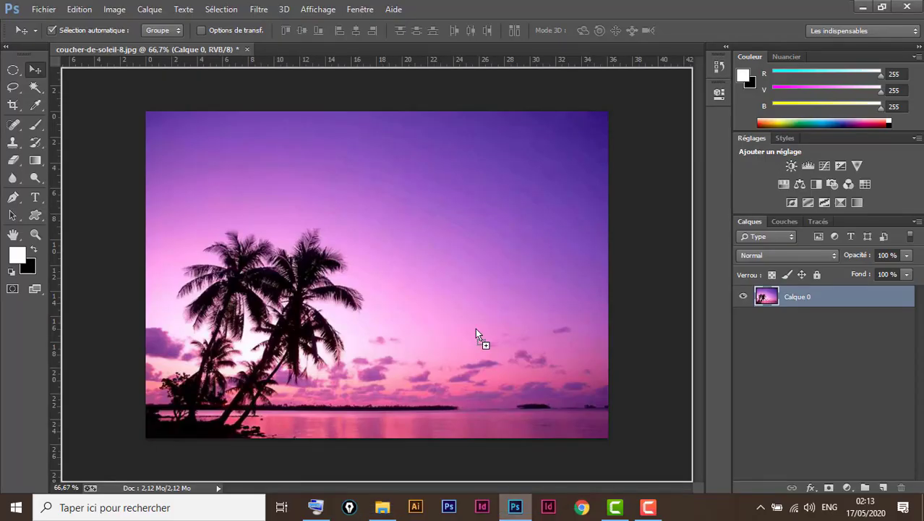
{"action": "left_click_drag", "start_coordinate": [514, 512], "coordinate": [416, 261]}
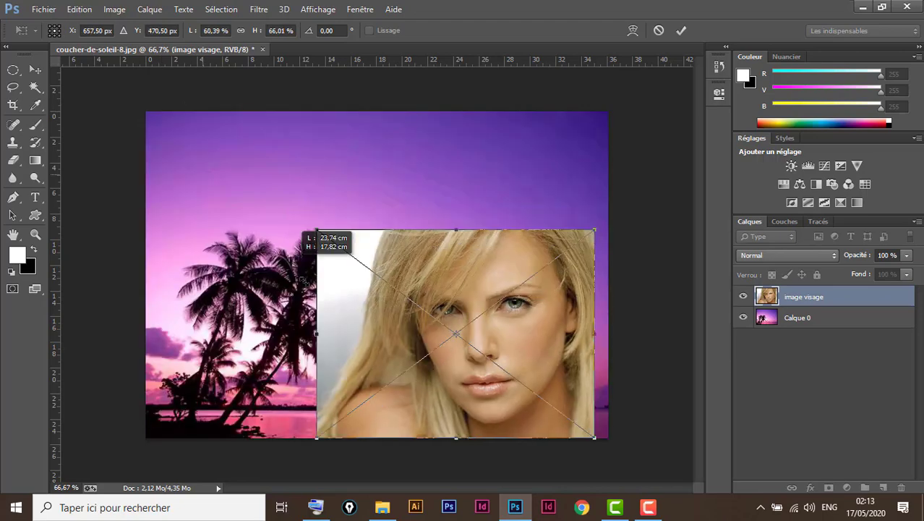
{"action": "left_click_drag", "start_coordinate": [177, 142], "coordinate": [340, 251]}
{"action": "mouse_move", "coordinate": [475, 317]}
{"action": "left_mouse_down"}
{"action": "mouse_move", "coordinate": [482, 304]}
{"action": "mouse_move", "coordinate": [490, 316]}
{"action": "left_mouse_up"}
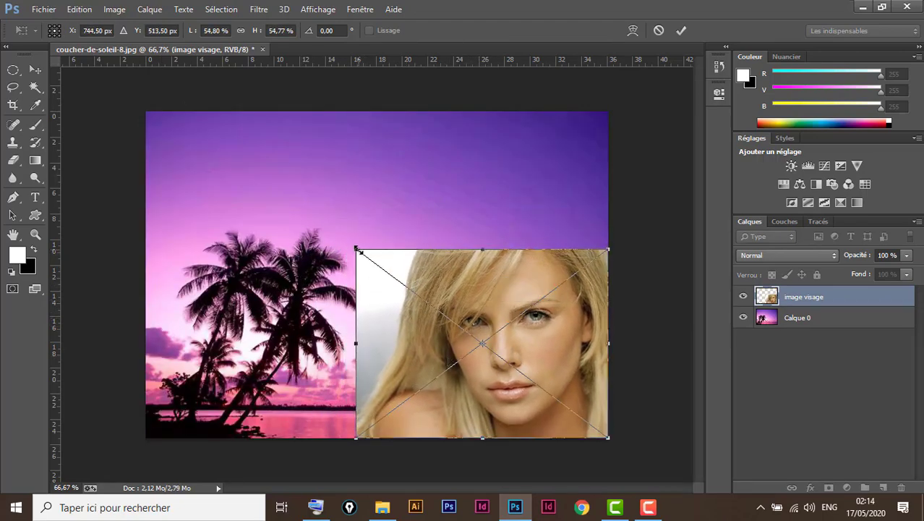
{"action": "left_click_drag", "start_coordinate": [357, 249], "coordinate": [344, 237]}
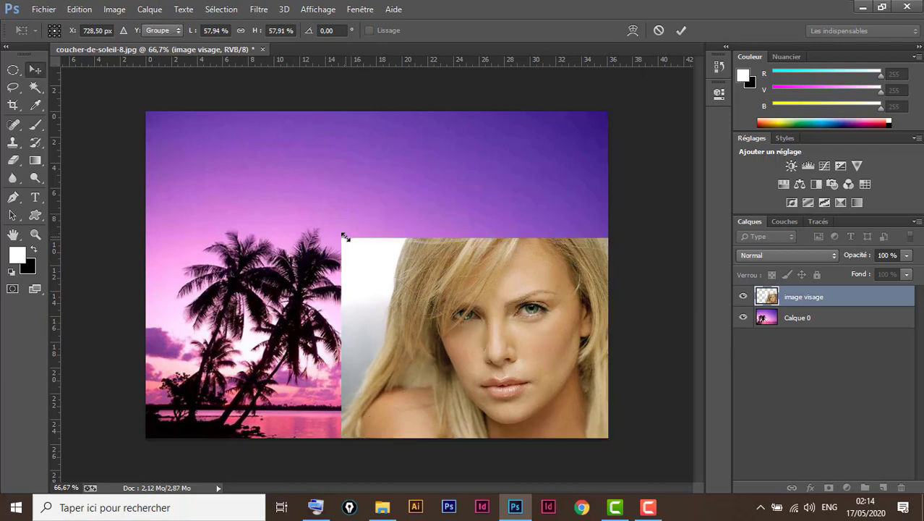
{"action": "key", "text": "Return"}
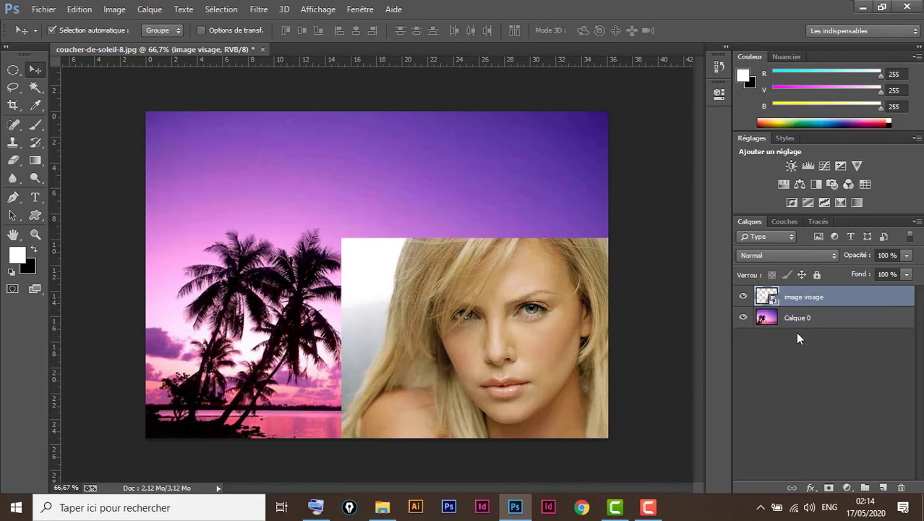
Rasterize the image visage layer with Pixelliser le calque.
{"action": "left_click", "coordinate": [114, 10]}
{"action": "mouse_move", "coordinate": [128, 43]}
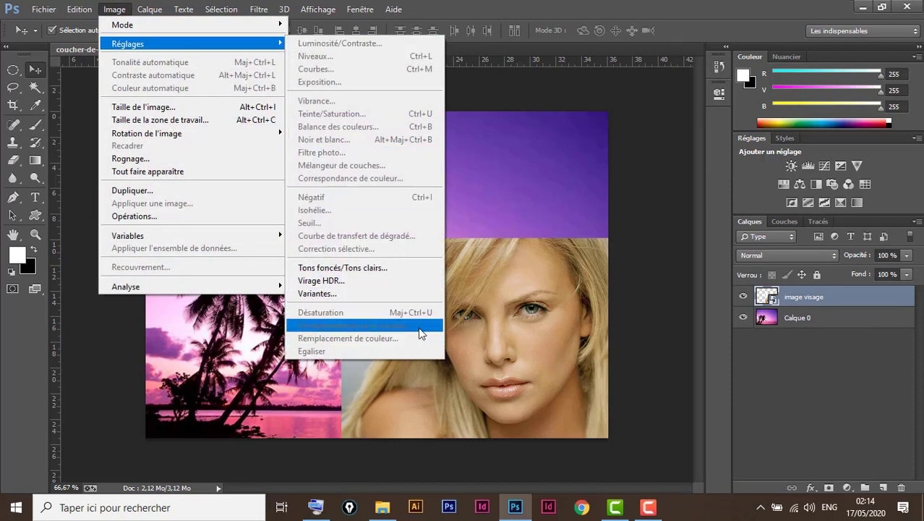
{"action": "left_click", "coordinate": [114, 10]}
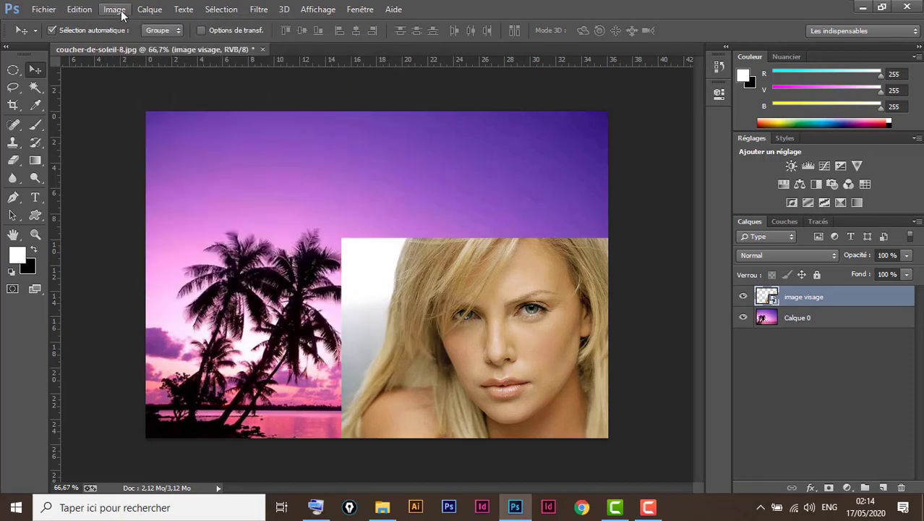
{"action": "right_click", "coordinate": [865, 299]}
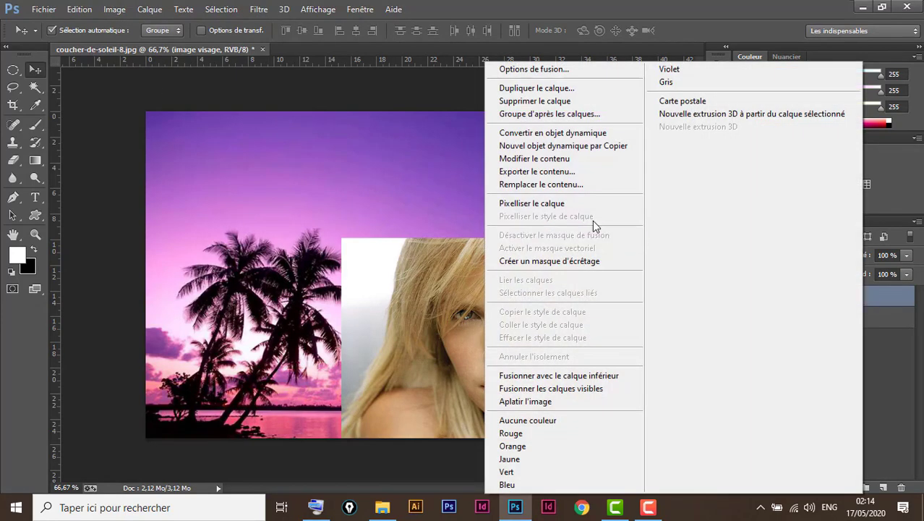
{"action": "left_click", "coordinate": [555, 204]}
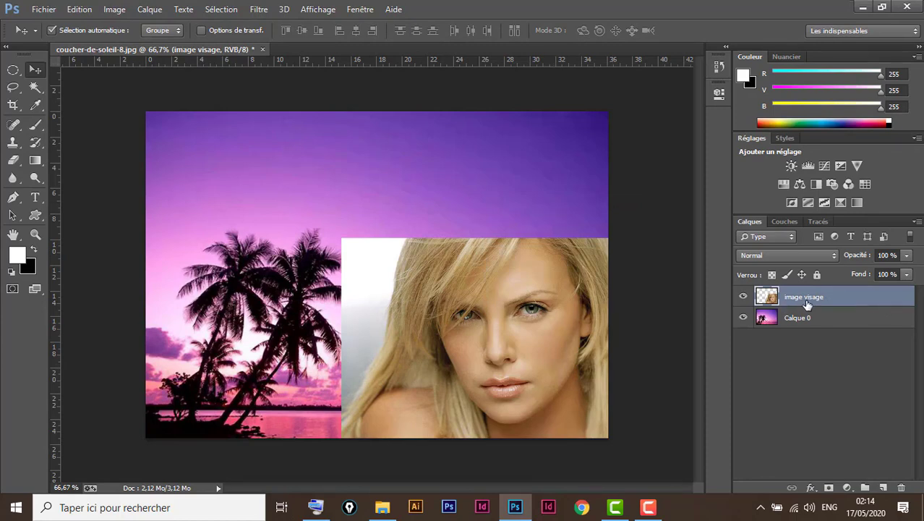
Inspect the face layer's style settings without changes, then open Image > Réglages.
{"action": "left_click", "coordinate": [114, 10]}
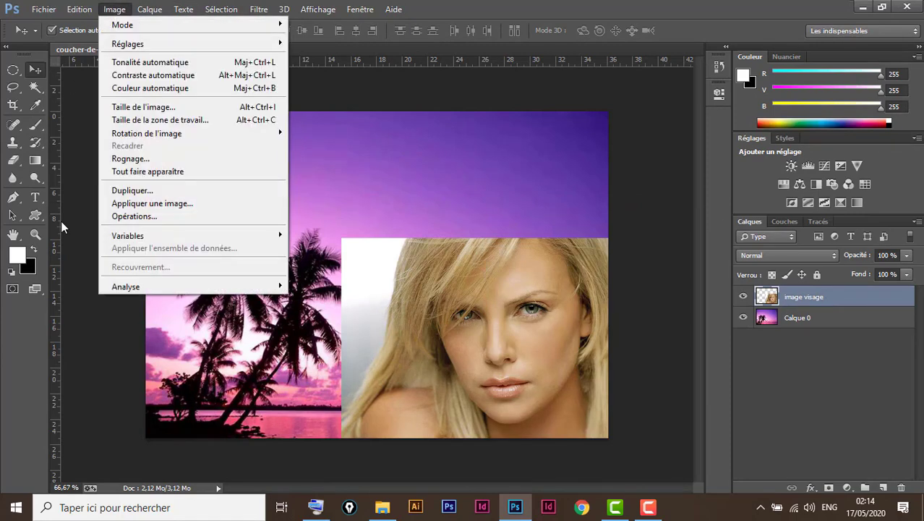
{"action": "left_click", "coordinate": [850, 296]}
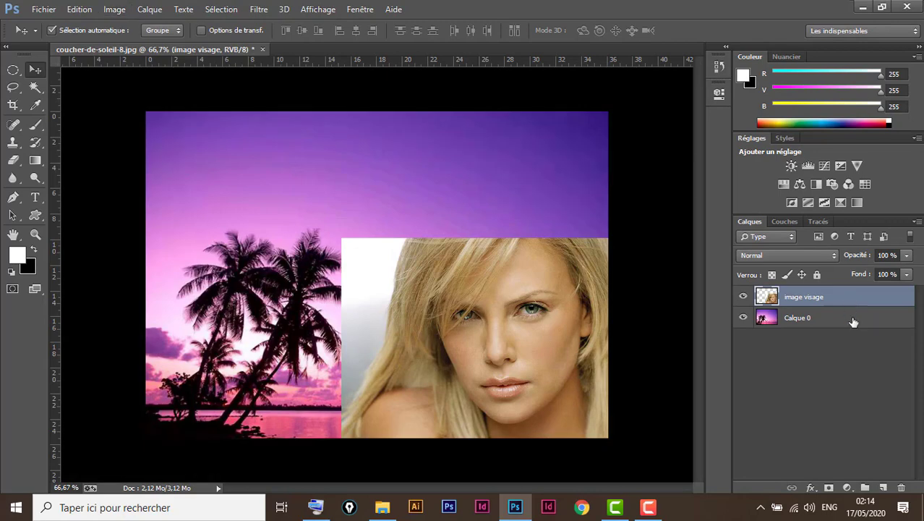
{"action": "double_click", "coordinate": [859, 320]}
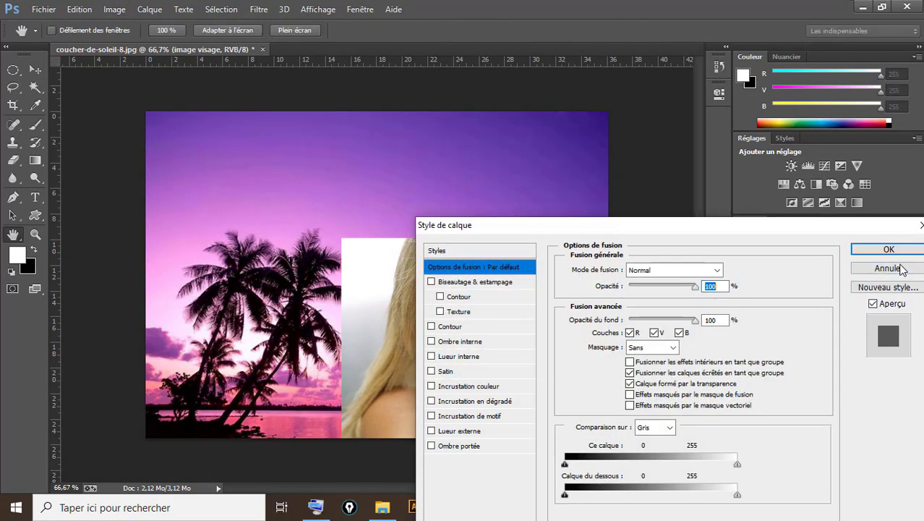
{"action": "left_click", "coordinate": [888, 271]}
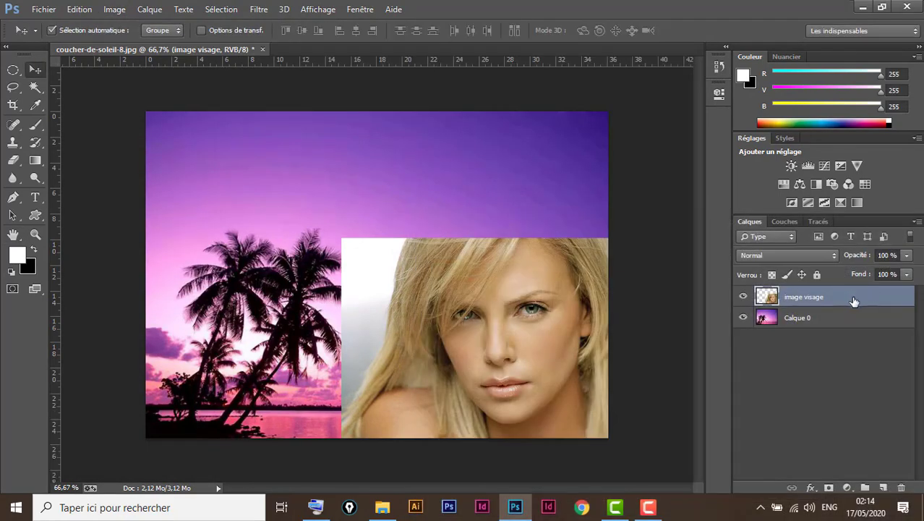
{"action": "left_click", "coordinate": [114, 8]}
{"action": "mouse_move", "coordinate": [128, 44]}
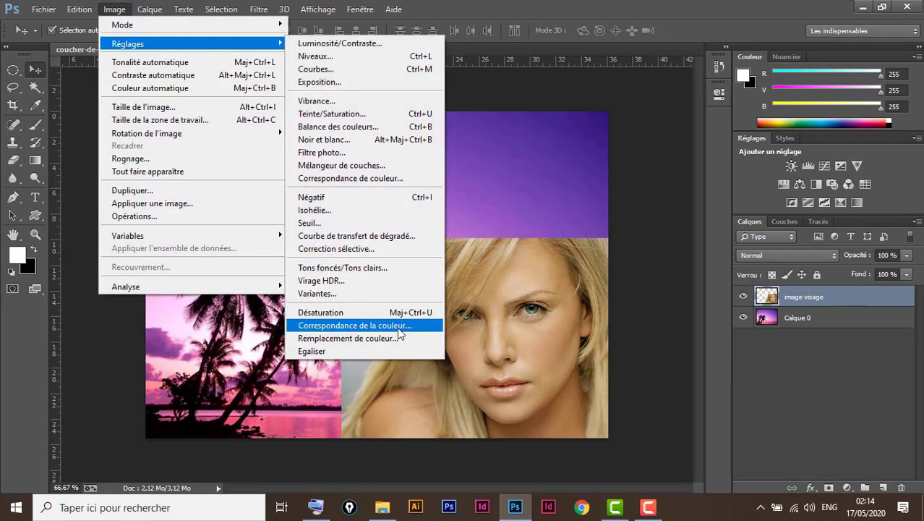
Match the face layer's colours to coucher-de-soleil-8, using Calque 0 as source layer.
{"action": "left_click", "coordinate": [396, 326]}
{"action": "left_click_drag", "start_coordinate": [776, 129], "coordinate": [736, 87]}
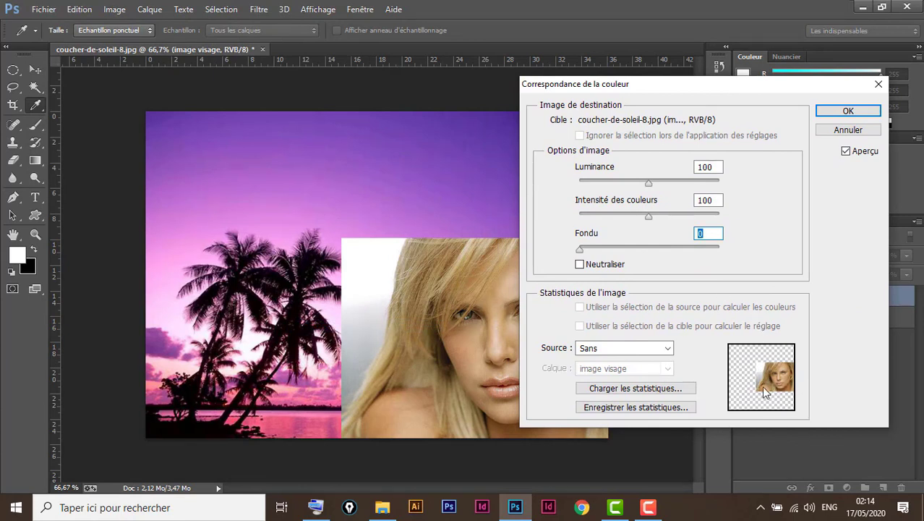
{"action": "left_click", "coordinate": [670, 349]}
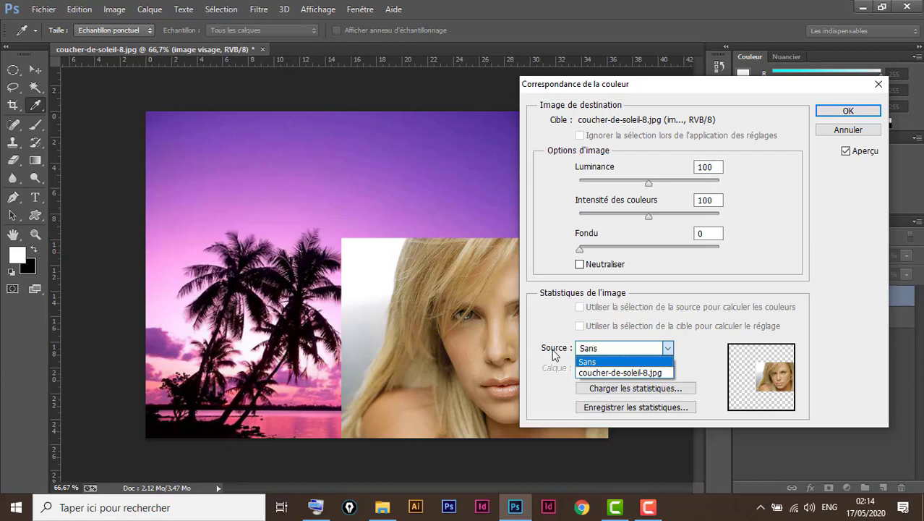
{"action": "left_click", "coordinate": [636, 373]}
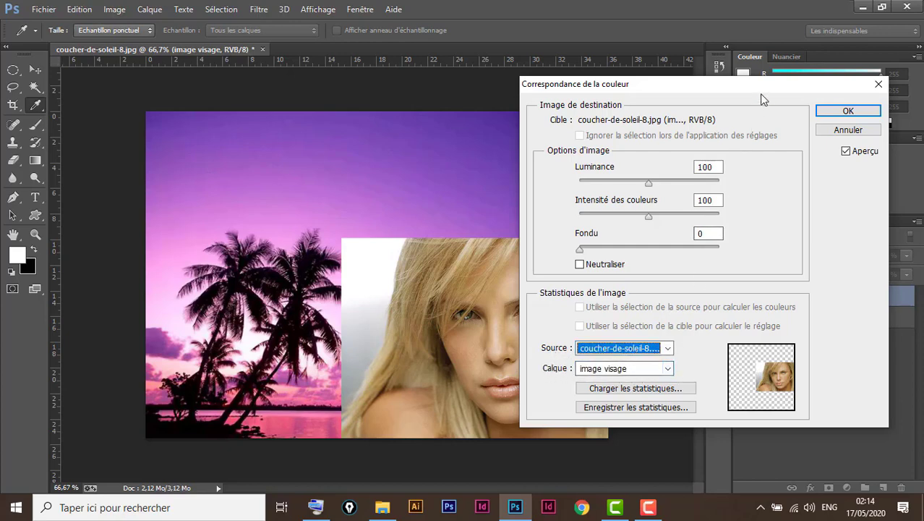
{"action": "left_click_drag", "start_coordinate": [758, 87], "coordinate": [601, 36]}
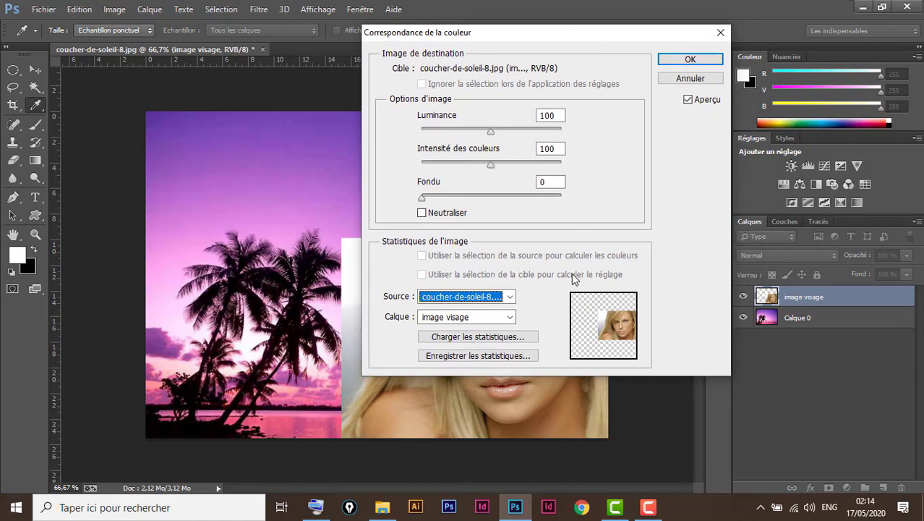
{"action": "left_click", "coordinate": [510, 317]}
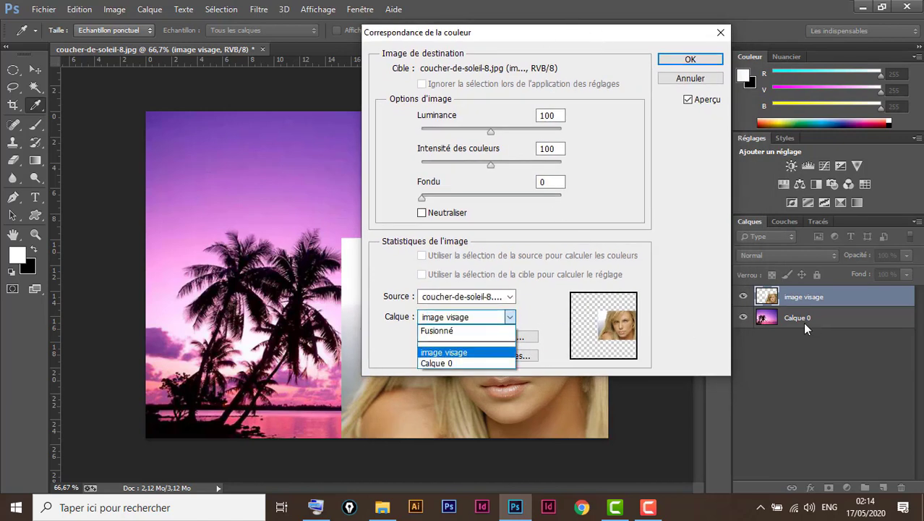
{"action": "left_click", "coordinate": [437, 363]}
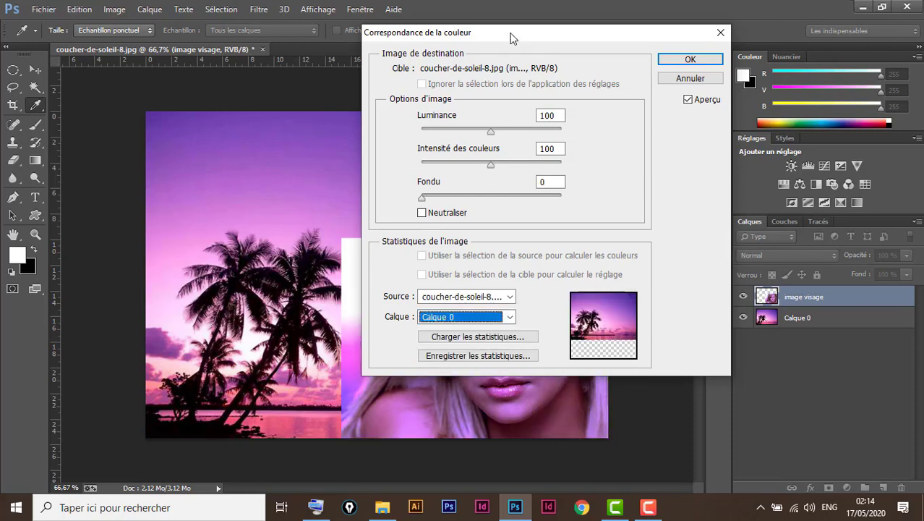
{"action": "left_click_drag", "start_coordinate": [511, 37], "coordinate": [709, 36]}
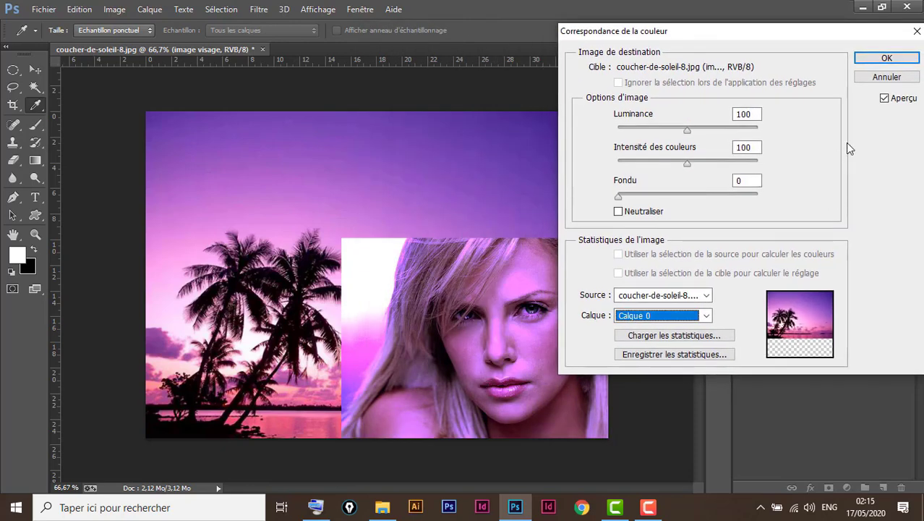
{"action": "left_click", "coordinate": [888, 59]}
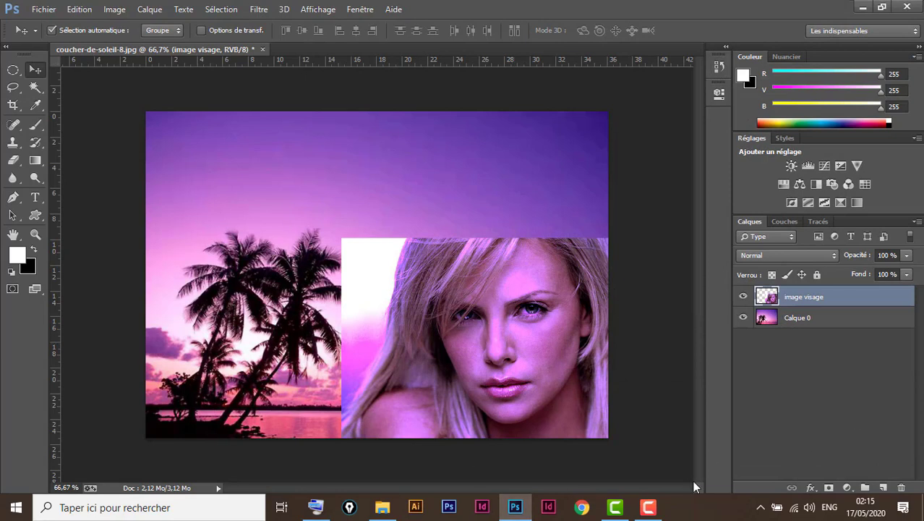
Add a layer mask to image visage and paint black over its white edges.
{"action": "left_click", "coordinate": [828, 489]}
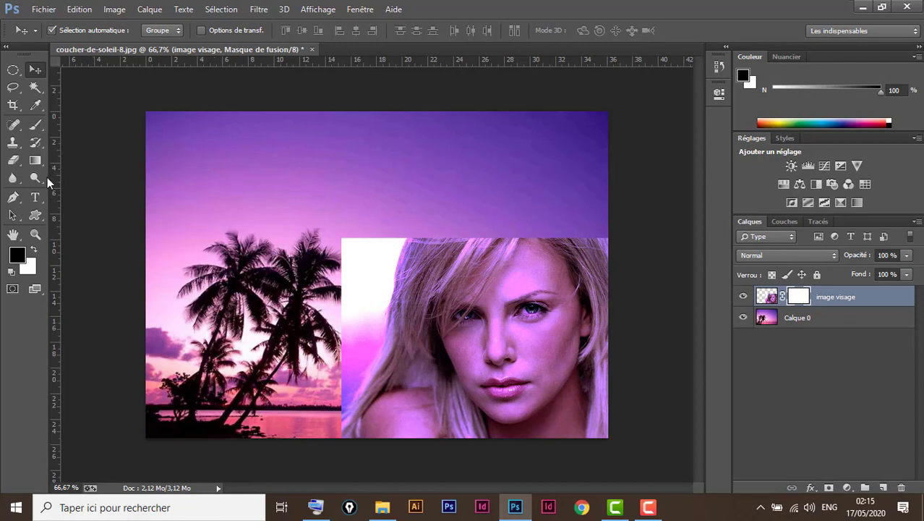
{"action": "left_click", "coordinate": [36, 125]}
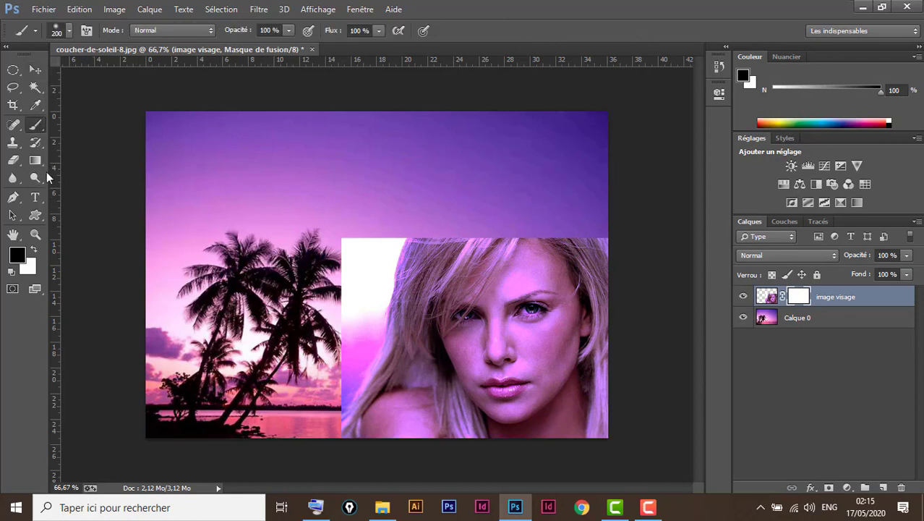
{"action": "mouse_move", "coordinate": [371, 306]}
{"action": "left_mouse_down"}
{"action": "mouse_move", "coordinate": [497, 224]}
{"action": "mouse_move", "coordinate": [338, 319]}
{"action": "mouse_move", "coordinate": [320, 423]}
{"action": "mouse_move", "coordinate": [330, 445]}
{"action": "mouse_move", "coordinate": [370, 248]}
{"action": "mouse_move", "coordinate": [351, 247]}
{"action": "mouse_move", "coordinate": [361, 305]}
{"action": "mouse_move", "coordinate": [275, 303]}
{"action": "left_mouse_up"}
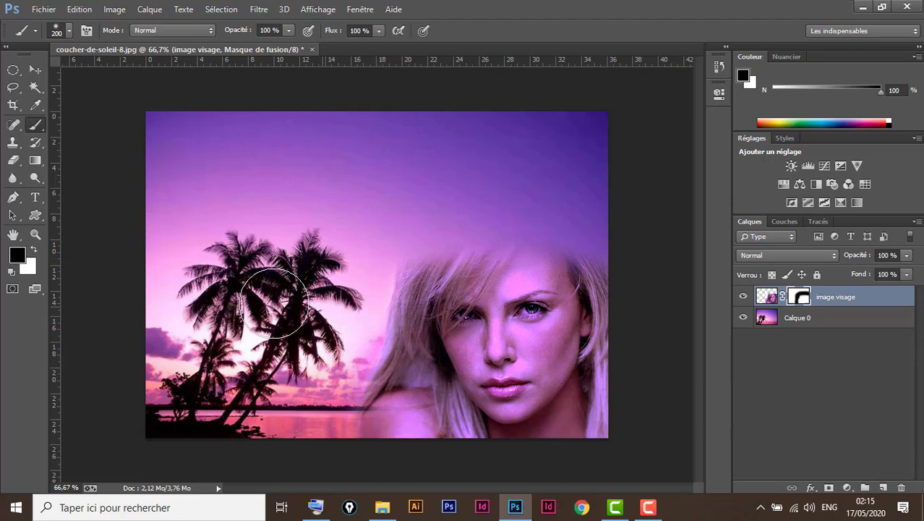
Browse the Image menu without choosing, then target the face layer's pixels.
{"action": "left_click", "coordinate": [122, 10]}
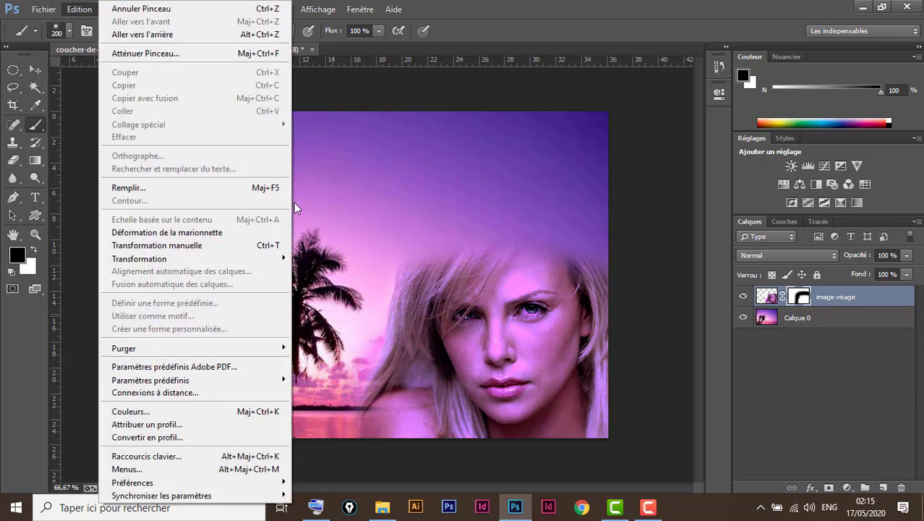
{"action": "left_click", "coordinate": [82, 13]}
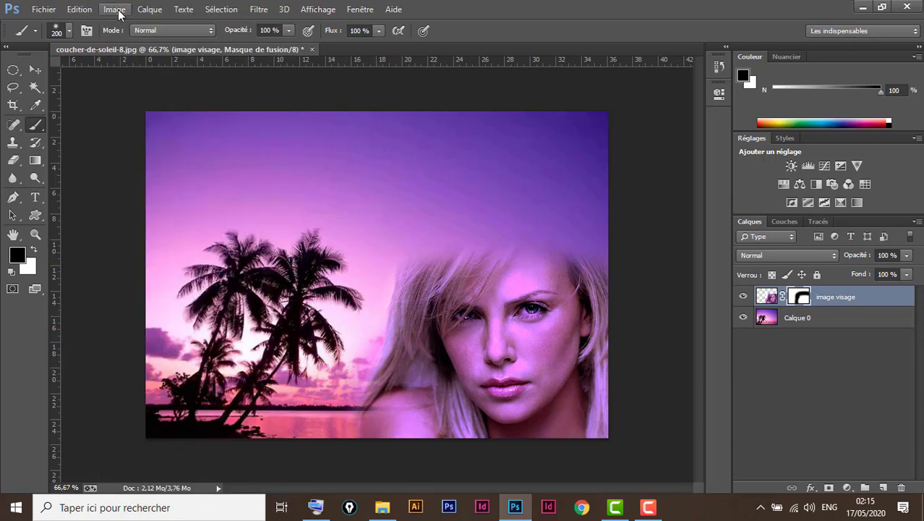
{"action": "left_click", "coordinate": [117, 11]}
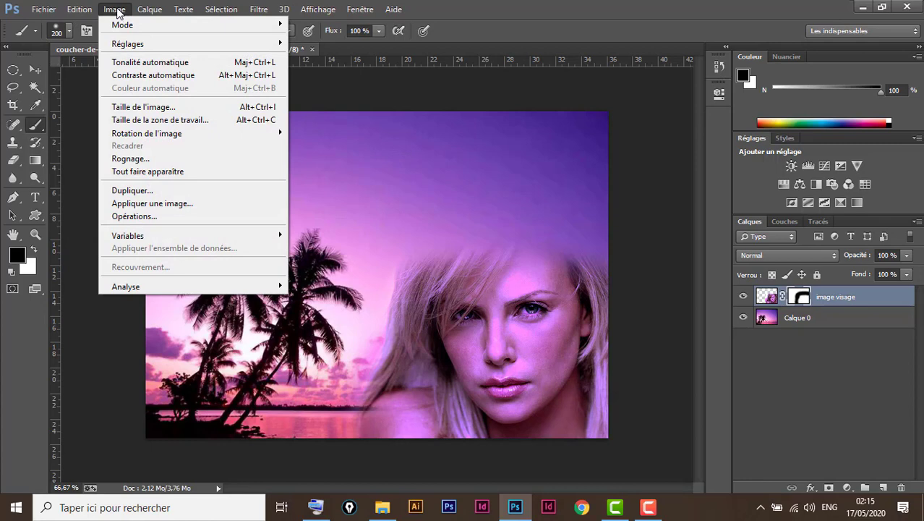
{"action": "mouse_move", "coordinate": [128, 44]}
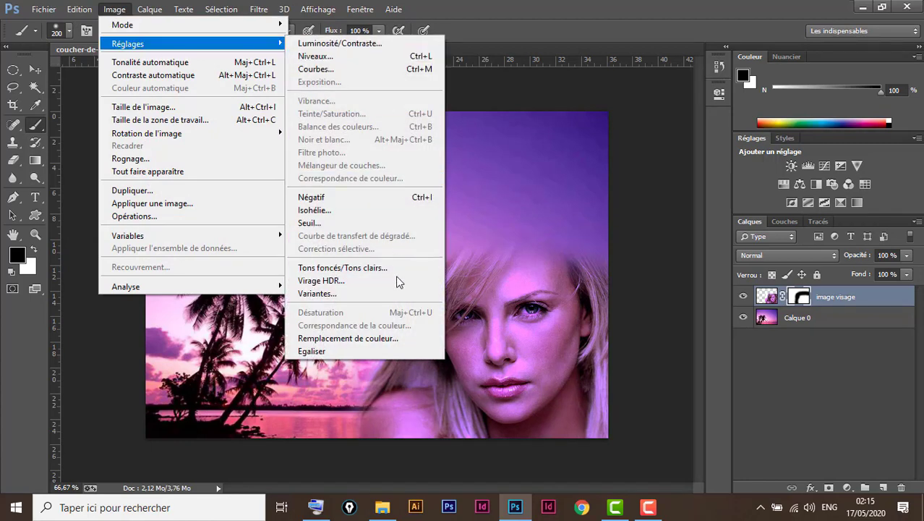
{"action": "left_click", "coordinate": [651, 209]}
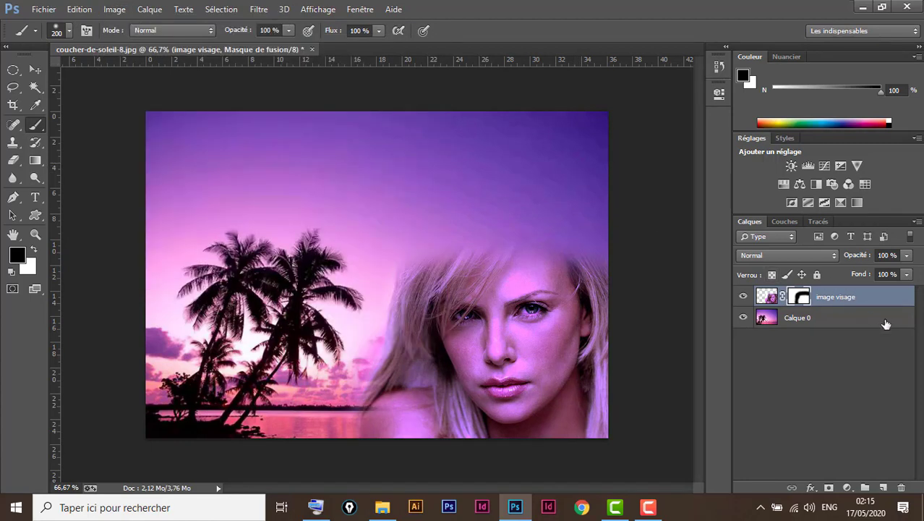
{"action": "left_click", "coordinate": [881, 302]}
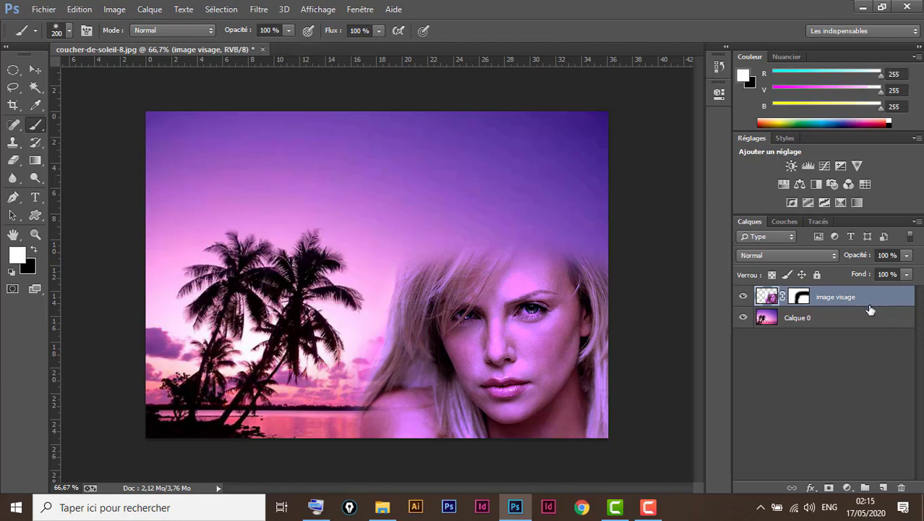
Delete the face layer and drag a fresh image visage photo into the sunset document.
{"action": "key", "text": "Delete"}
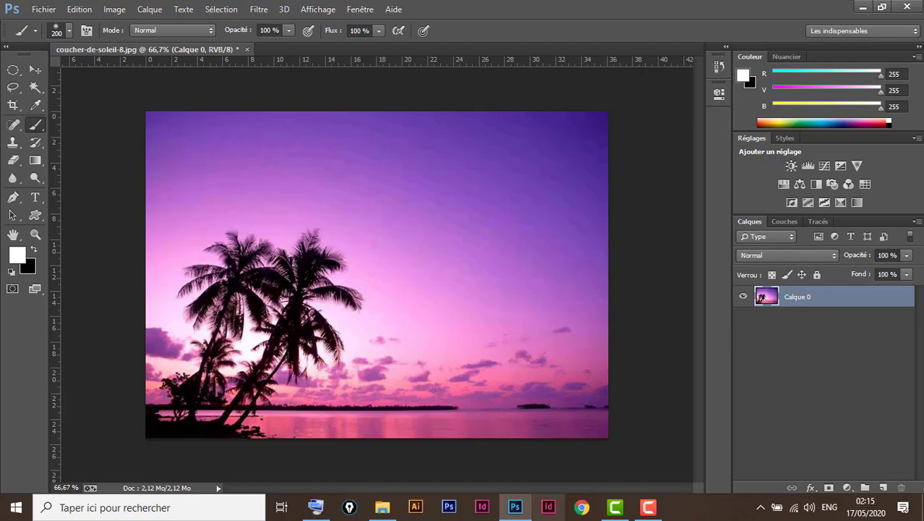
{"action": "left_click", "coordinate": [382, 507]}
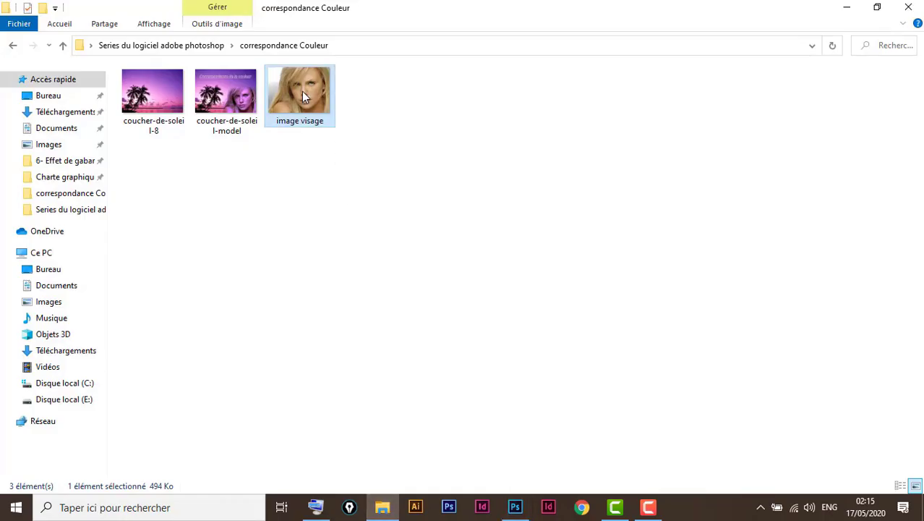
{"action": "mouse_move", "coordinate": [301, 91]}
{"action": "left_mouse_down"}
{"action": "mouse_move", "coordinate": [519, 513]}
{"action": "mouse_move", "coordinate": [436, 287]}
{"action": "left_mouse_up"}
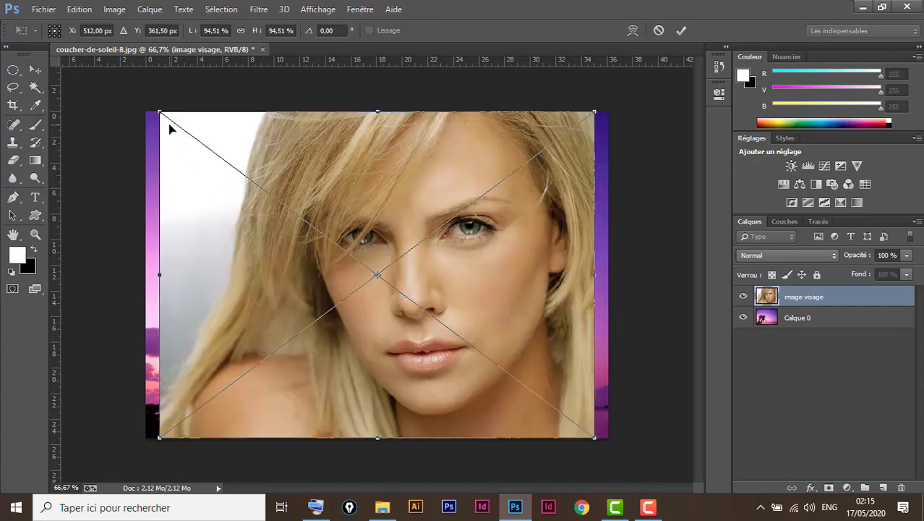
Scale the face to about 61% at the lower right, commit it, and rasterize the layer.
{"action": "left_click_drag", "start_coordinate": [159, 113], "coordinate": [263, 189]}
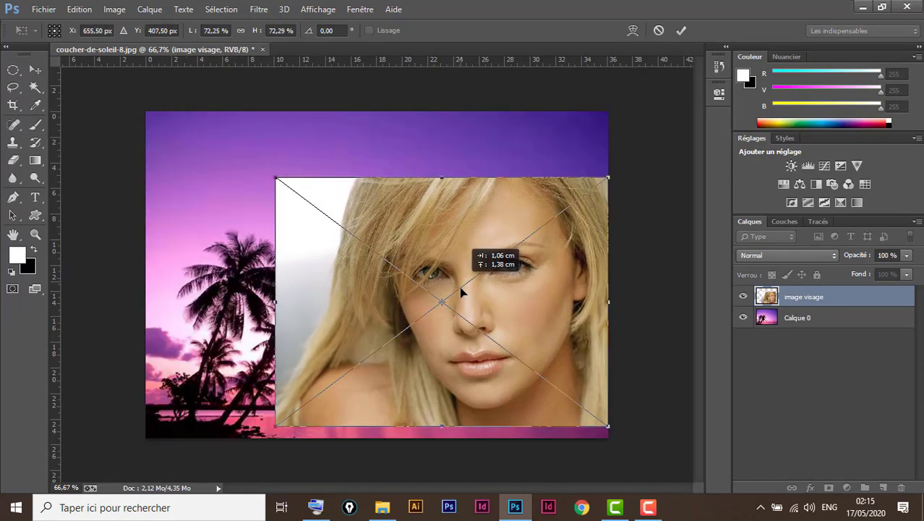
{"action": "left_click_drag", "start_coordinate": [456, 274], "coordinate": [470, 280]}
{"action": "left_click_drag", "start_coordinate": [274, 194], "coordinate": [328, 234]}
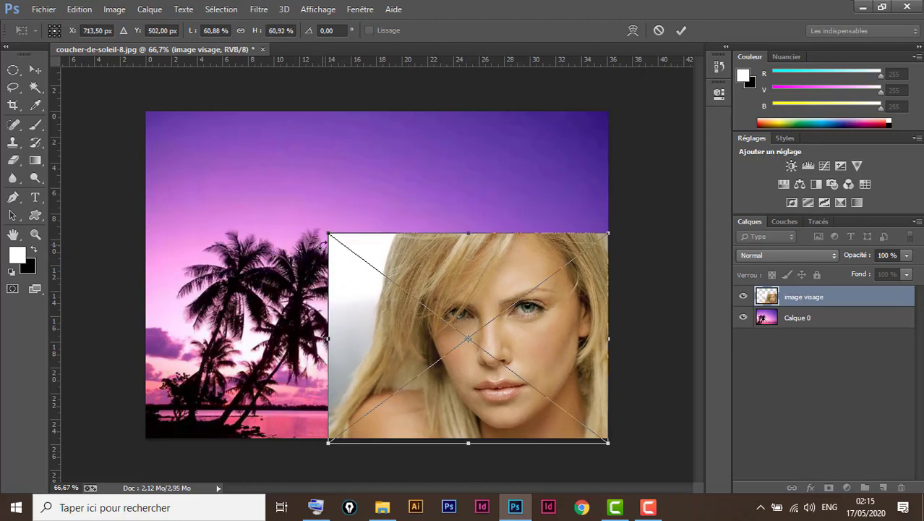
{"action": "key", "text": "b"}
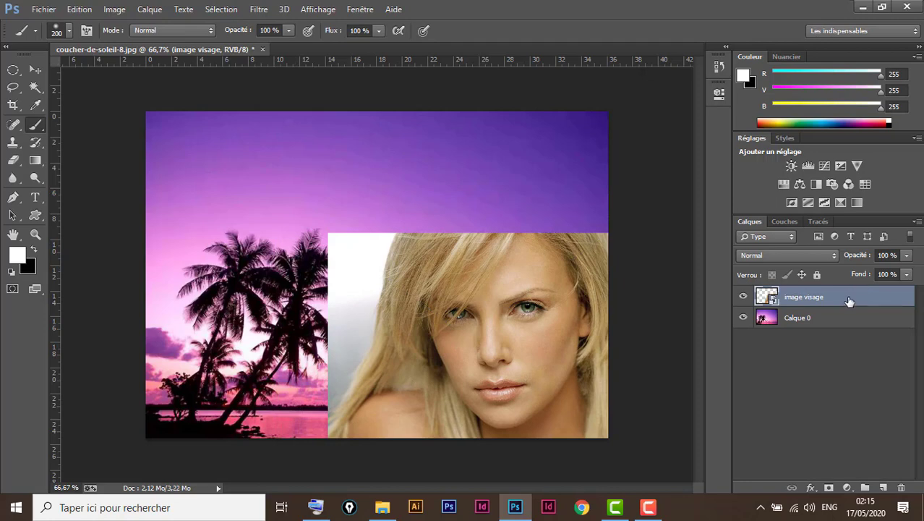
{"action": "right_click", "coordinate": [850, 301]}
{"action": "left_click", "coordinate": [539, 204]}
In Correspondance de la couleur, set the source to coucher-de-soleil-8.jpg with layer Calque 0.
{"action": "left_click", "coordinate": [115, 9]}
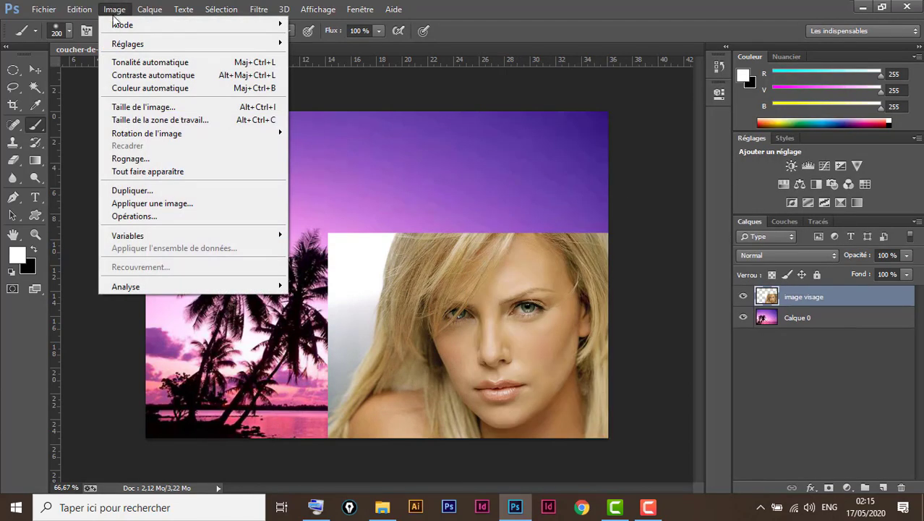
{"action": "mouse_move", "coordinate": [128, 44]}
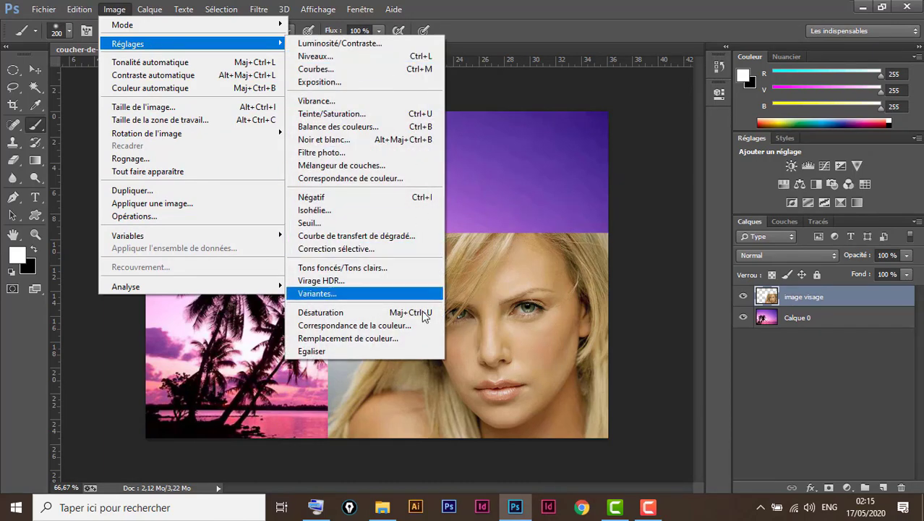
{"action": "left_click", "coordinate": [418, 325]}
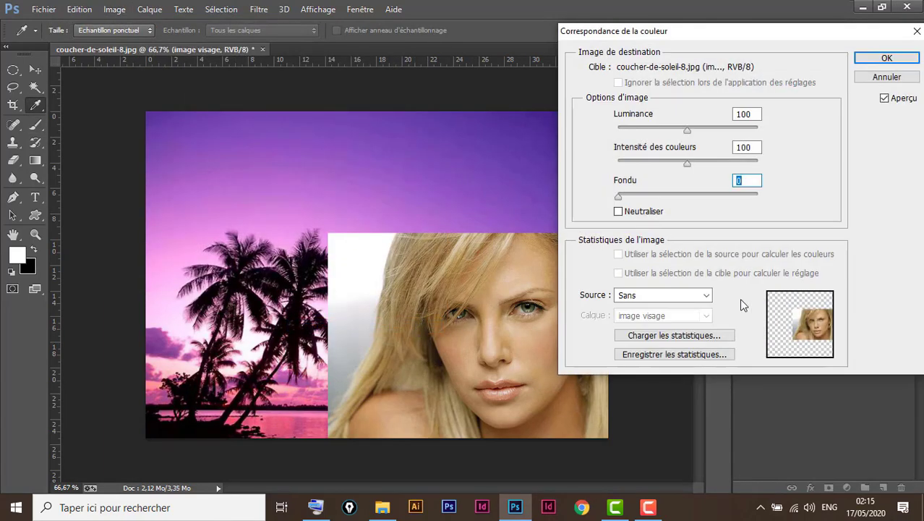
{"action": "left_click", "coordinate": [706, 295]}
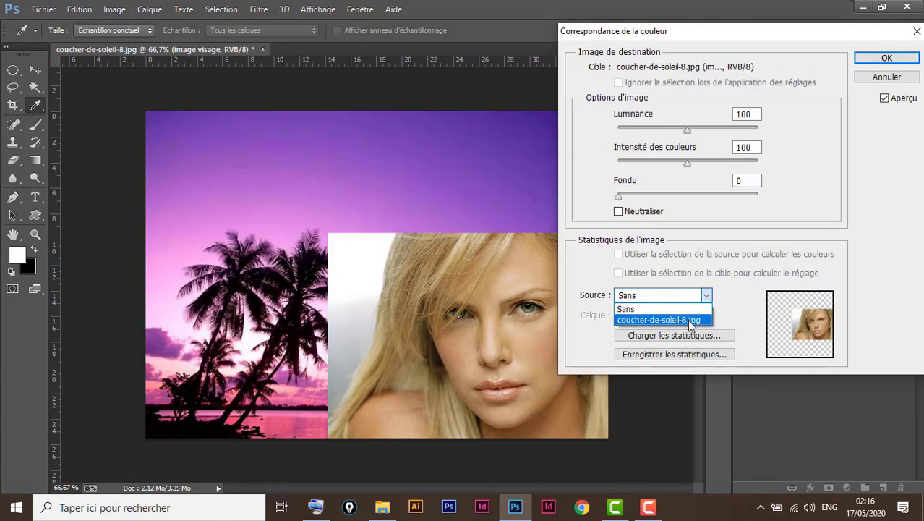
{"action": "left_click", "coordinate": [687, 319]}
{"action": "left_click", "coordinate": [706, 315]}
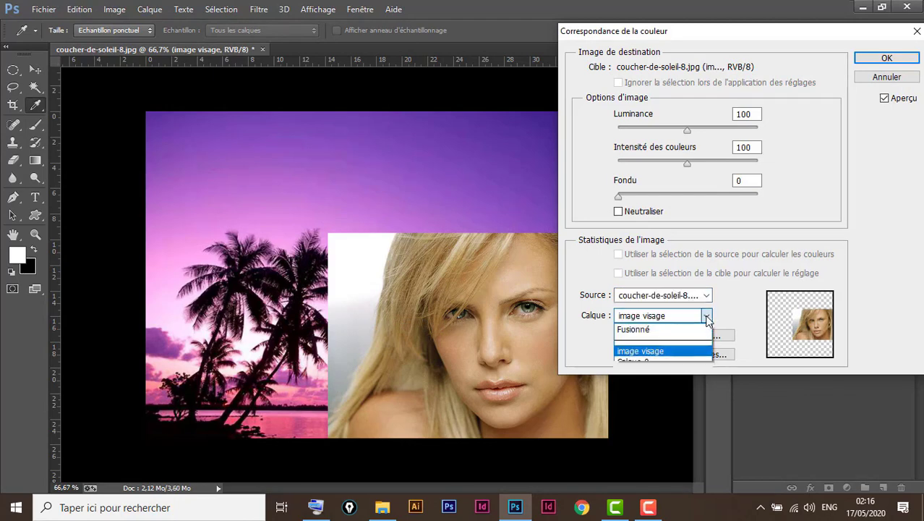
{"action": "left_click", "coordinate": [778, 39]}
{"action": "left_click_drag", "start_coordinate": [767, 44], "coordinate": [551, 39]}
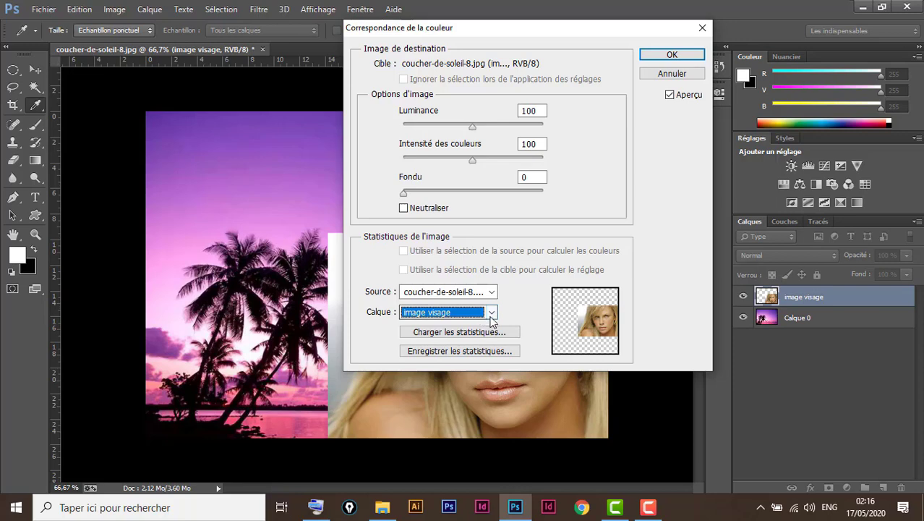
{"action": "left_click_drag", "start_coordinate": [515, 33], "coordinate": [556, 23]}
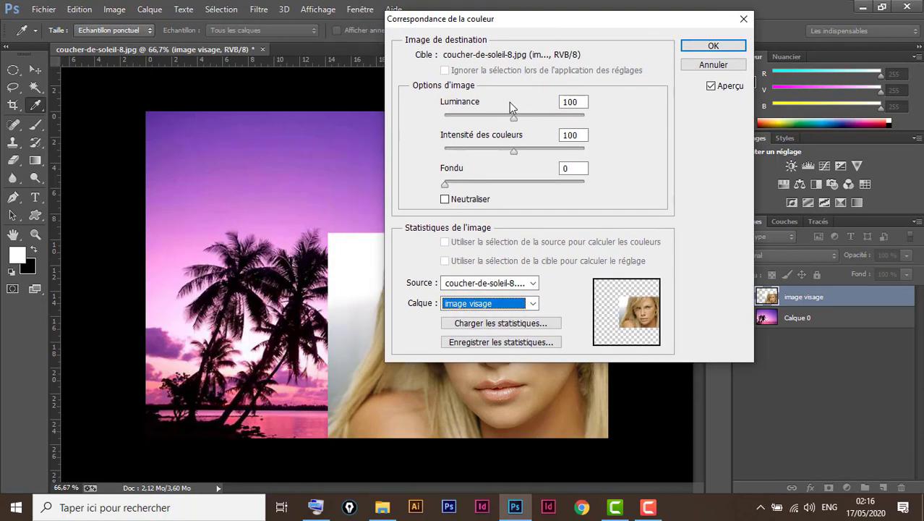
{"action": "left_click", "coordinate": [533, 303]}
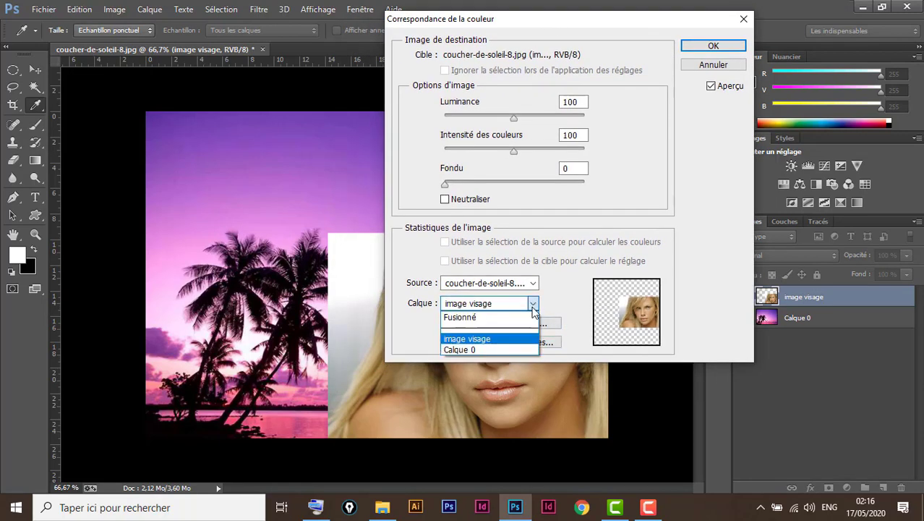
{"action": "left_click", "coordinate": [491, 349]}
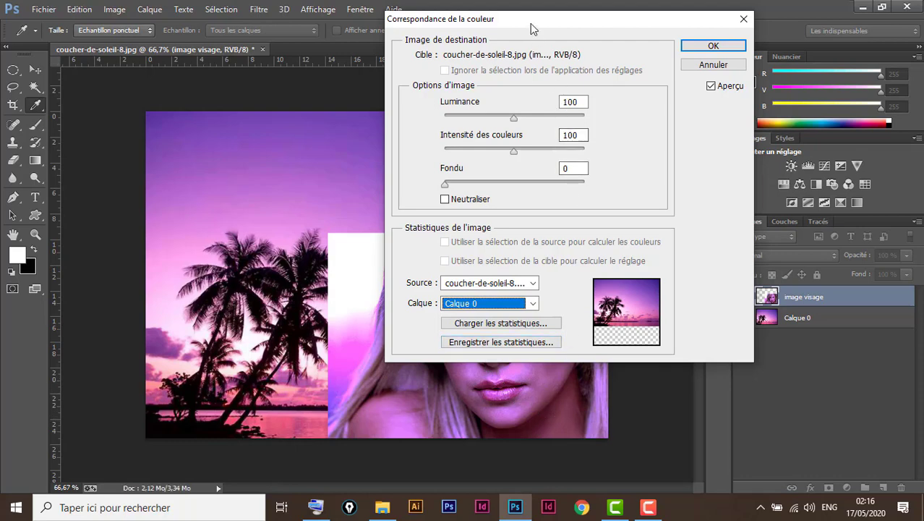
{"action": "left_click_drag", "start_coordinate": [531, 25], "coordinate": [654, 31]}
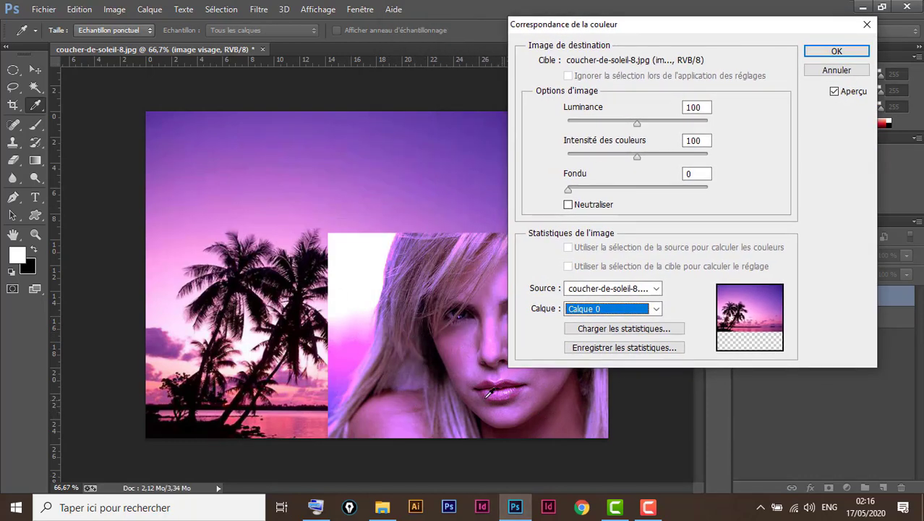
Save the colour statistics as 'Sans titre' .STA in correspondance Couleur and apply the match.
{"action": "left_click", "coordinate": [643, 347]}
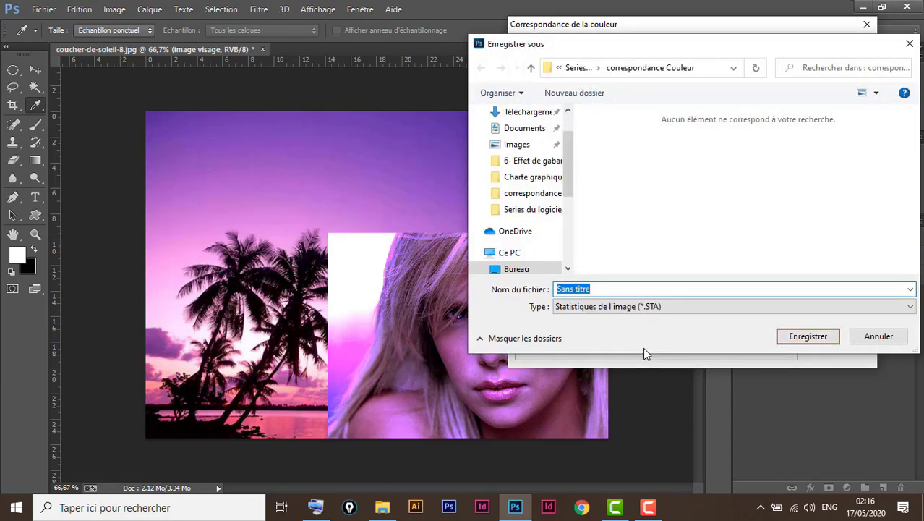
{"action": "left_click_drag", "start_coordinate": [671, 46], "coordinate": [542, 49]}
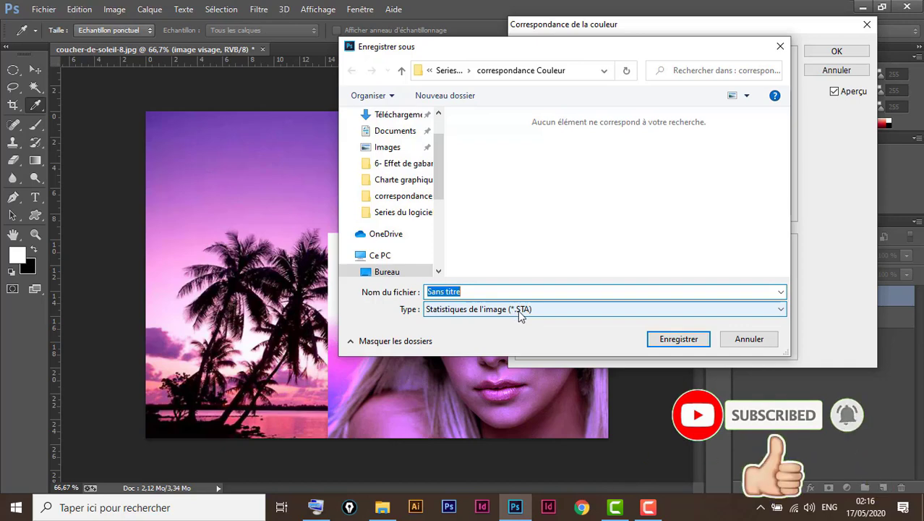
{"action": "left_click", "coordinate": [680, 342]}
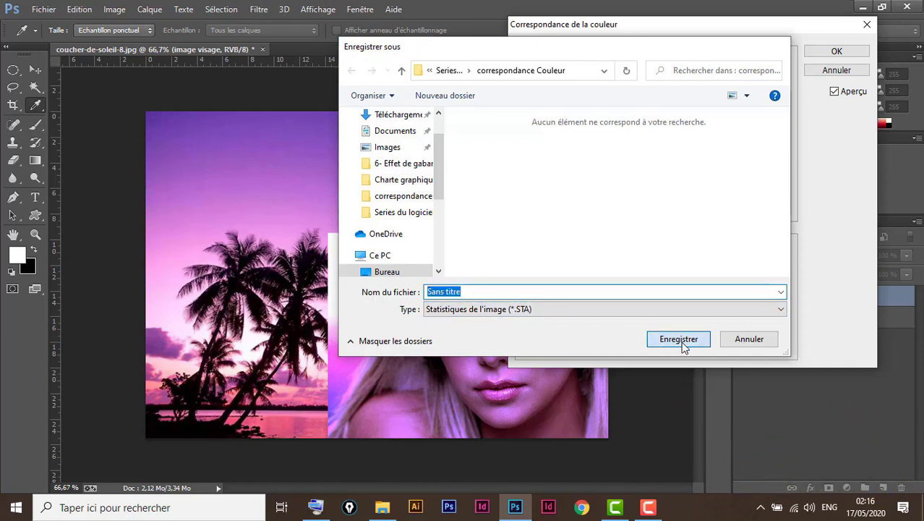
{"action": "left_click", "coordinate": [684, 345]}
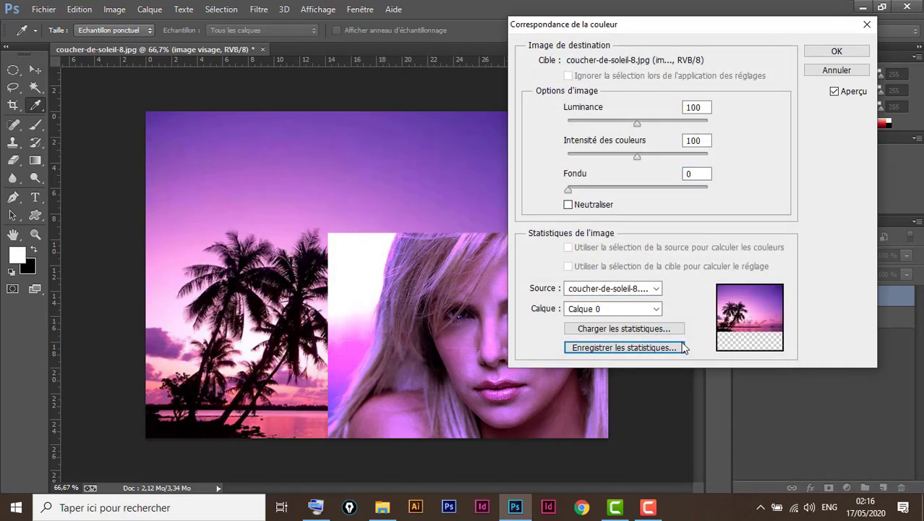
{"action": "left_click", "coordinate": [837, 53]}
Delete the tinted face layer and drop a fresh image visage.jpg onto the sunset.
{"action": "left_click", "coordinate": [862, 9]}
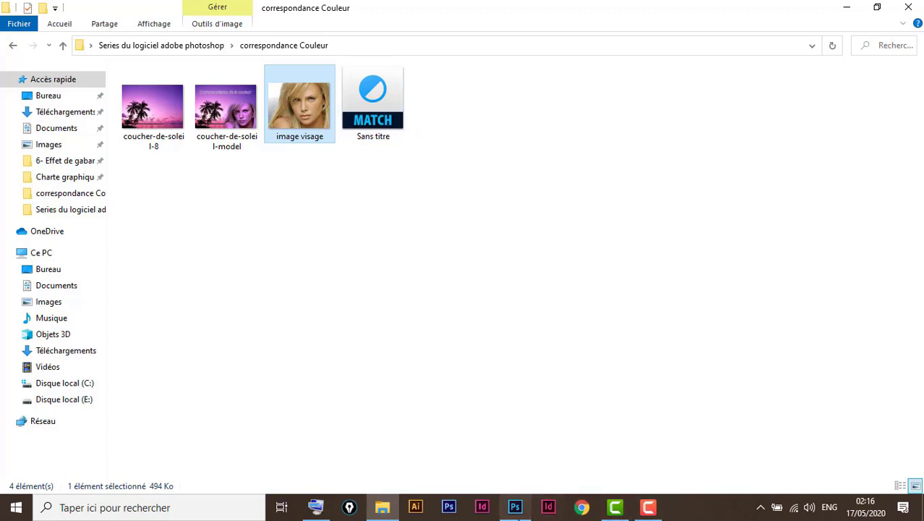
{"action": "left_click", "coordinate": [515, 508]}
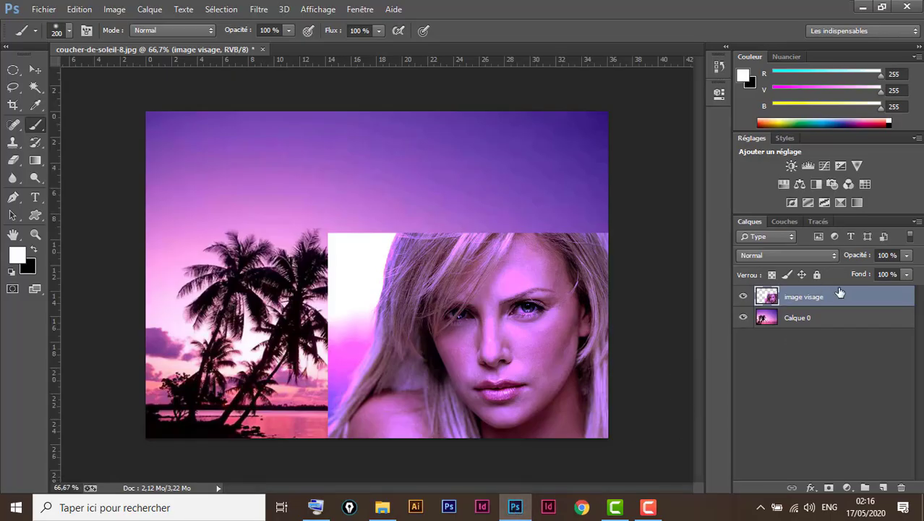
{"action": "key", "text": "Delete"}
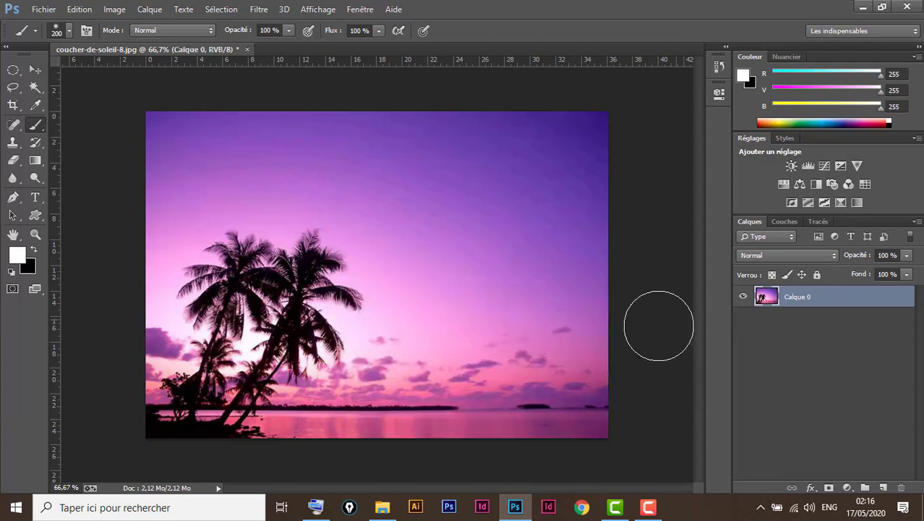
{"action": "left_click", "coordinate": [35, 70]}
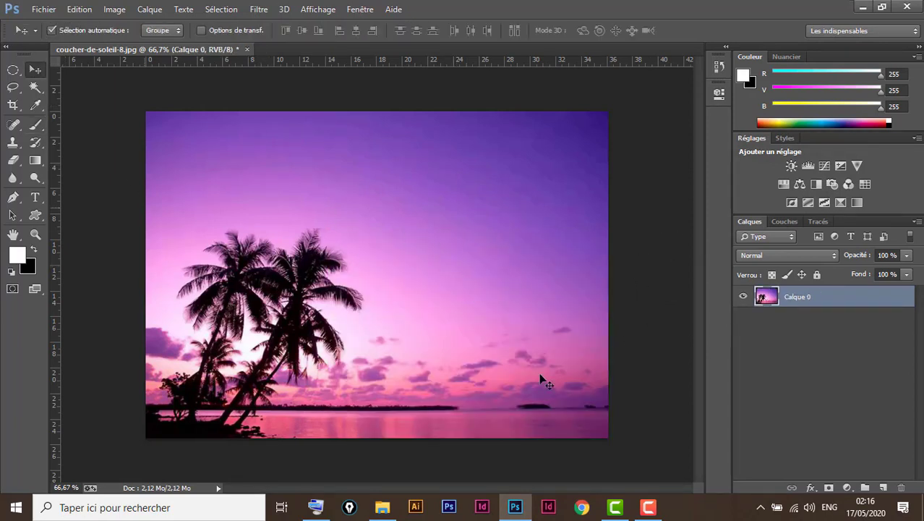
{"action": "left_click", "coordinate": [382, 507]}
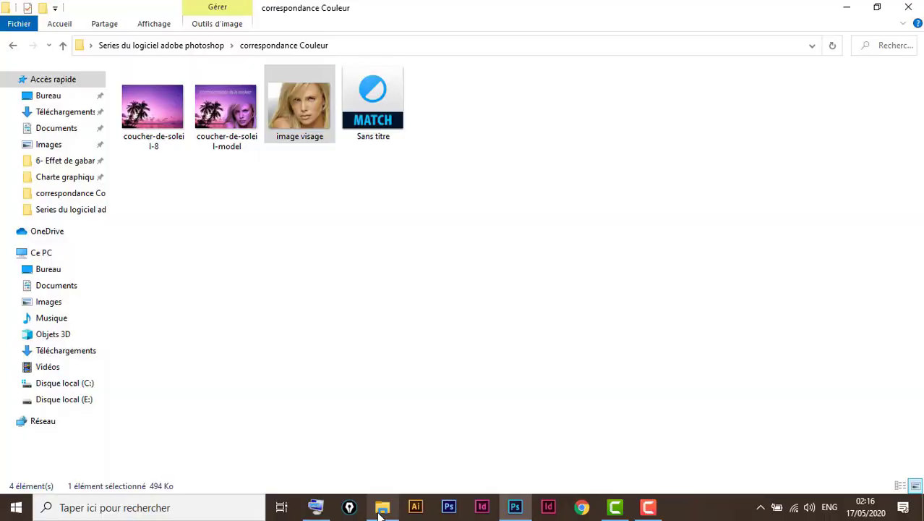
{"action": "left_click_drag", "start_coordinate": [304, 102], "coordinate": [518, 499]}
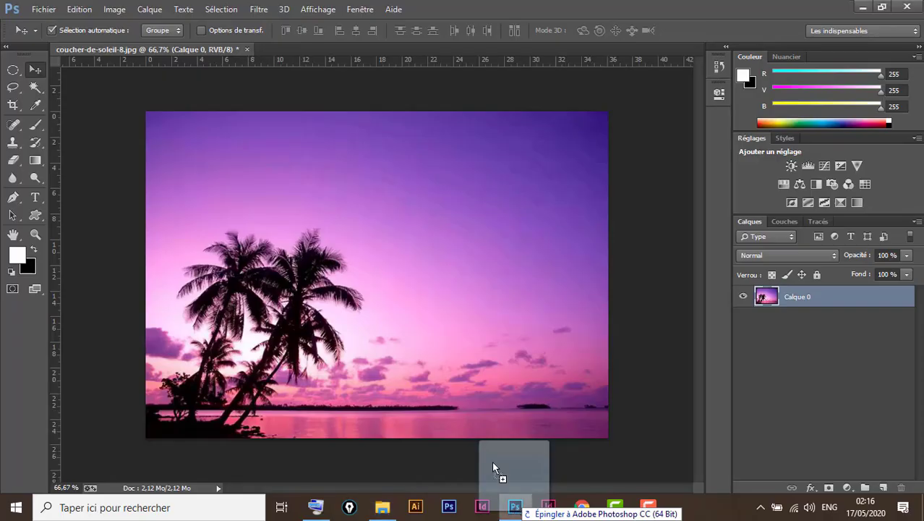
{"action": "left_click_drag", "start_coordinate": [517, 499], "coordinate": [440, 291]}
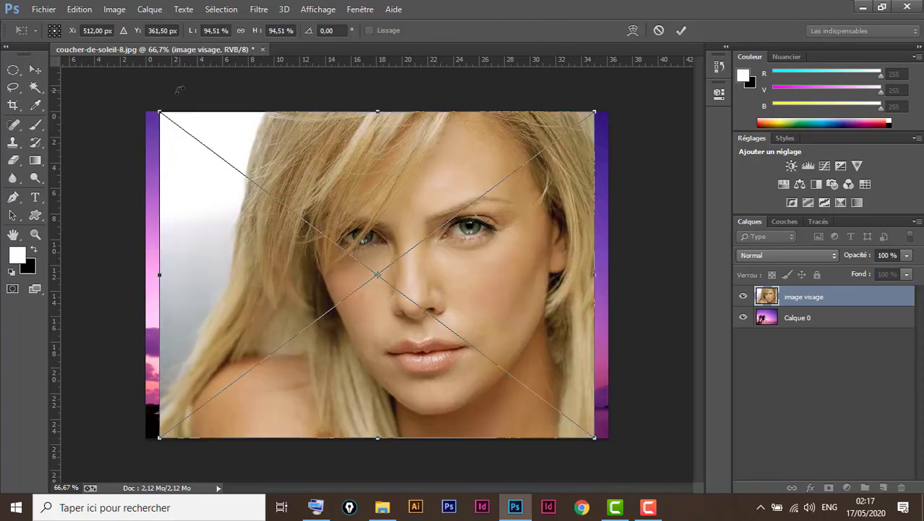
Scale the face to about 59.71% in the lower right and rasterize its layer.
{"action": "left_click_drag", "start_coordinate": [158, 110], "coordinate": [335, 244]}
{"action": "left_click_drag", "start_coordinate": [551, 350], "coordinate": [566, 350]}
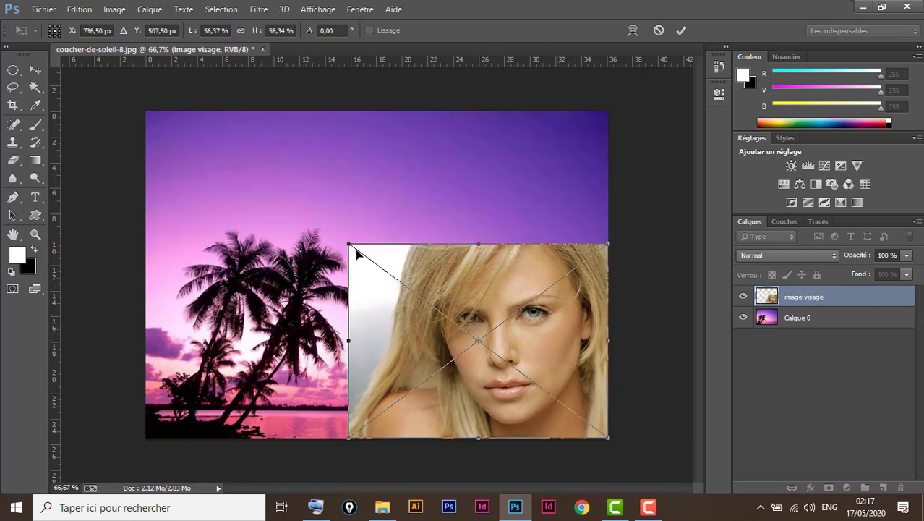
{"action": "left_click_drag", "start_coordinate": [346, 243], "coordinate": [332, 232]}
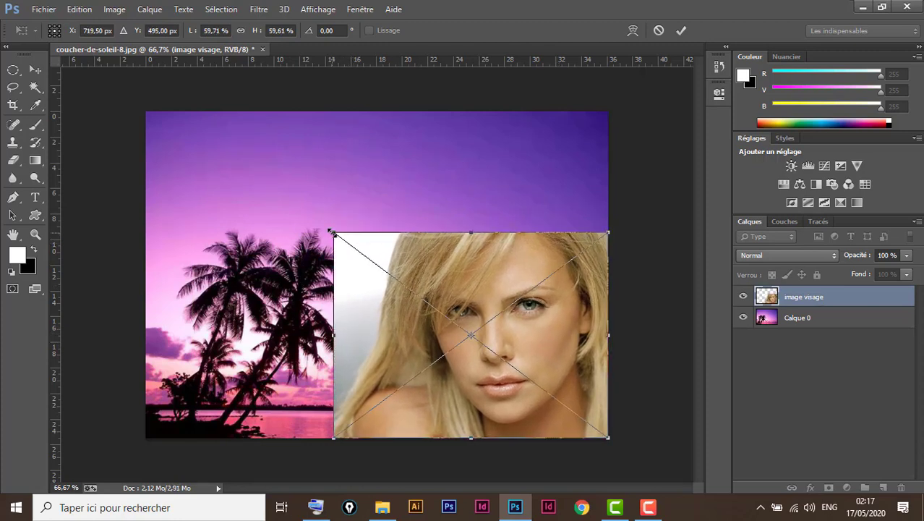
{"action": "key", "text": "Return"}
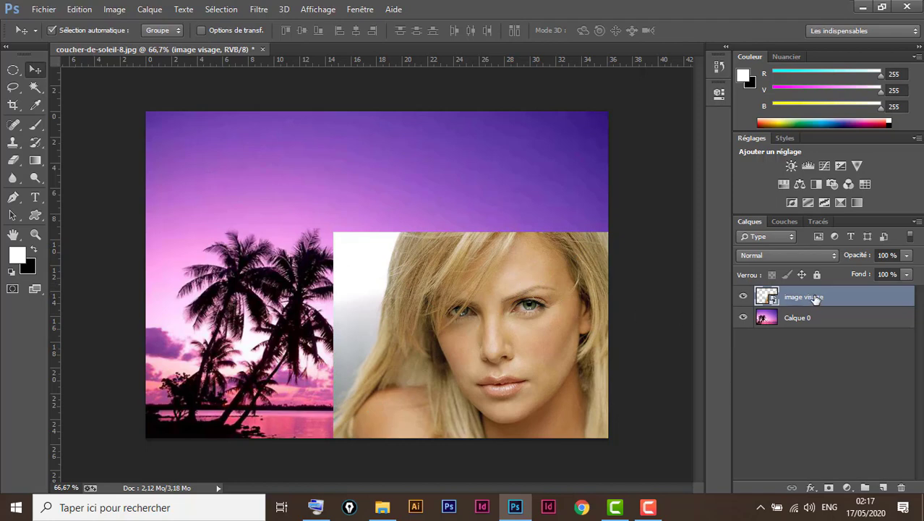
{"action": "right_click", "coordinate": [850, 297]}
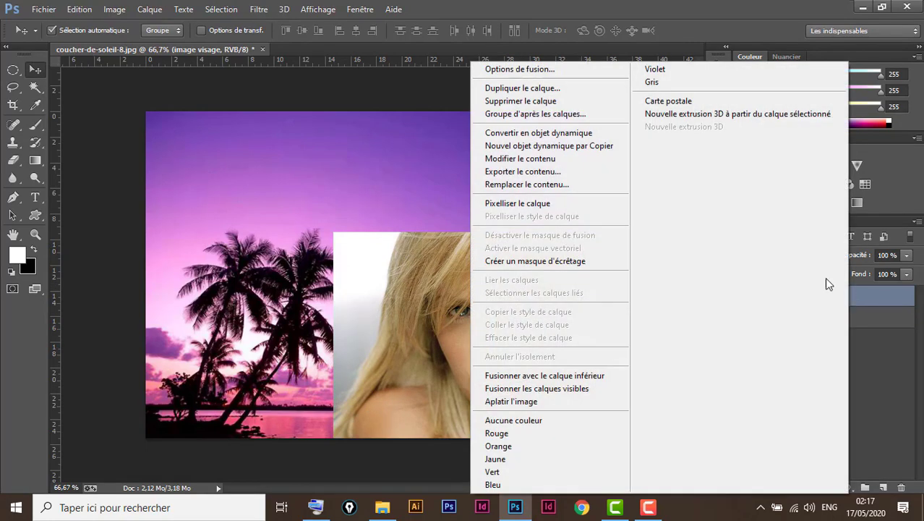
{"action": "left_click", "coordinate": [543, 208]}
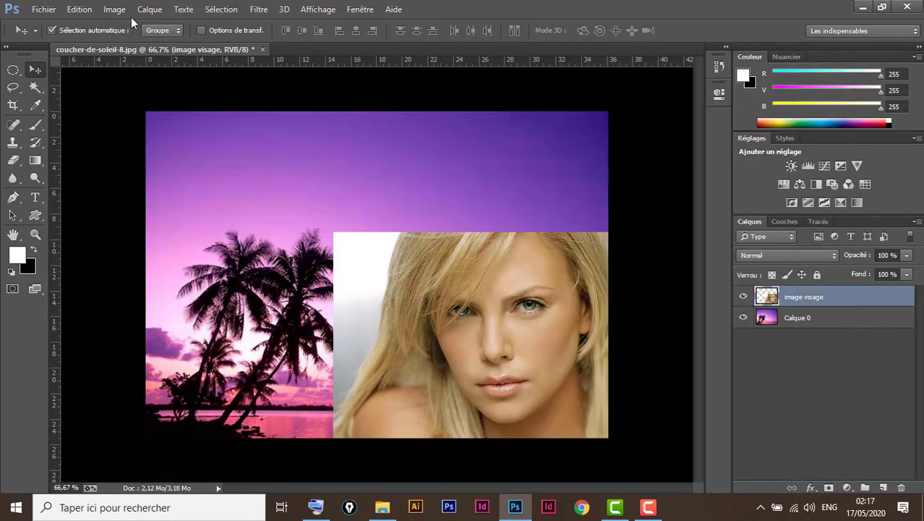
{"action": "left_click", "coordinate": [117, 10]}
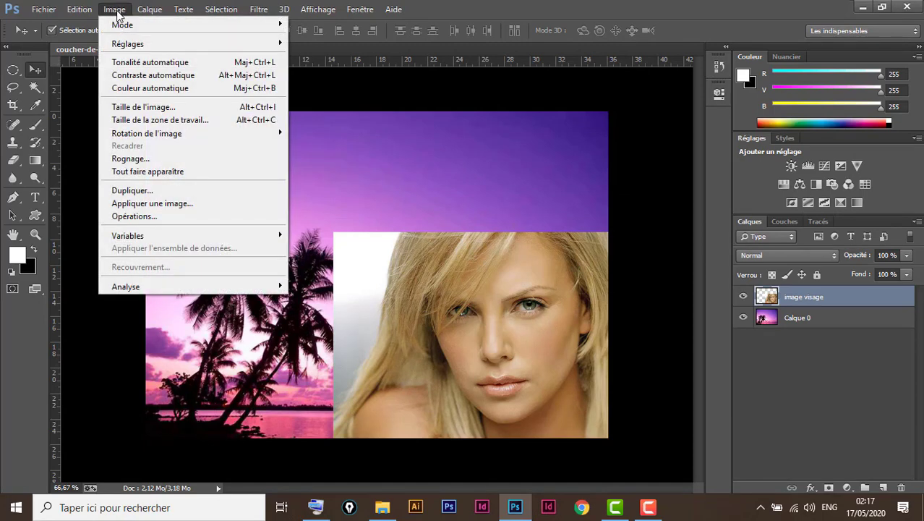
{"action": "mouse_move", "coordinate": [128, 44]}
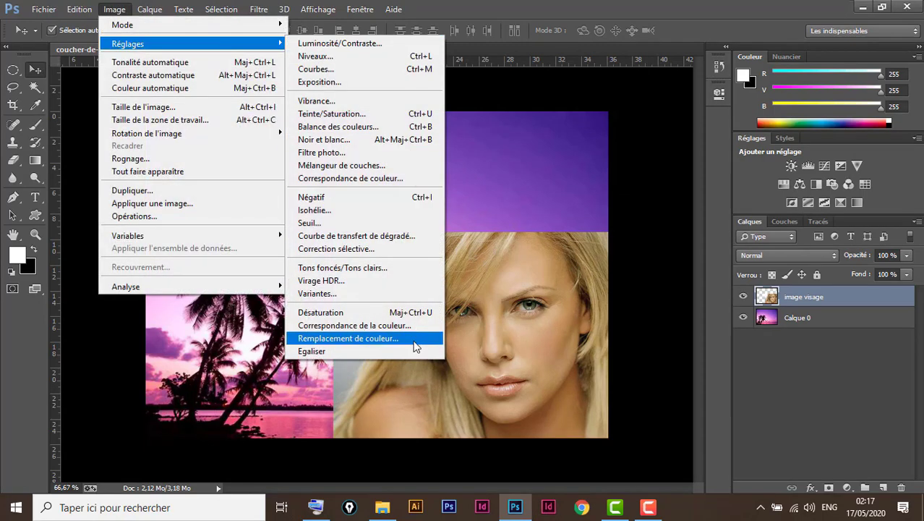
Load the Sans titre.STA statistics in Correspondance de la couleur to tint the face purple.
{"action": "left_click", "coordinate": [380, 327]}
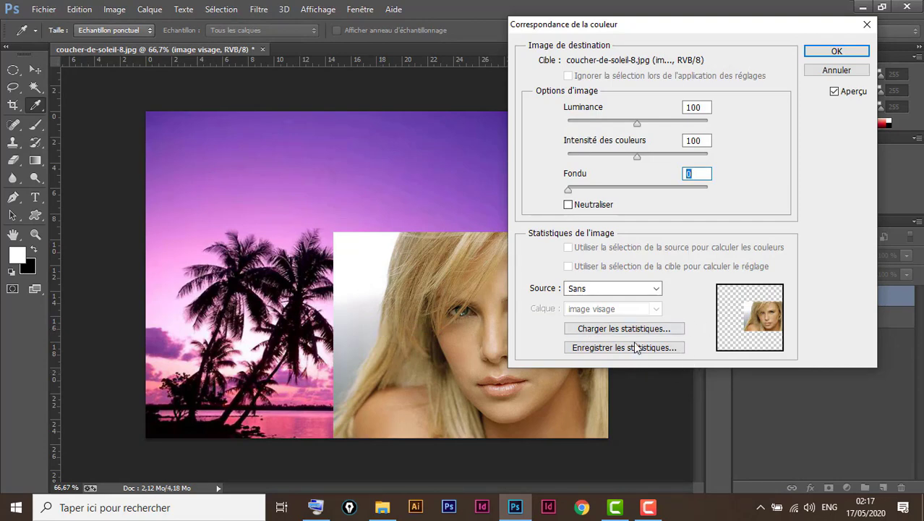
{"action": "left_click_drag", "start_coordinate": [689, 37], "coordinate": [728, 20]}
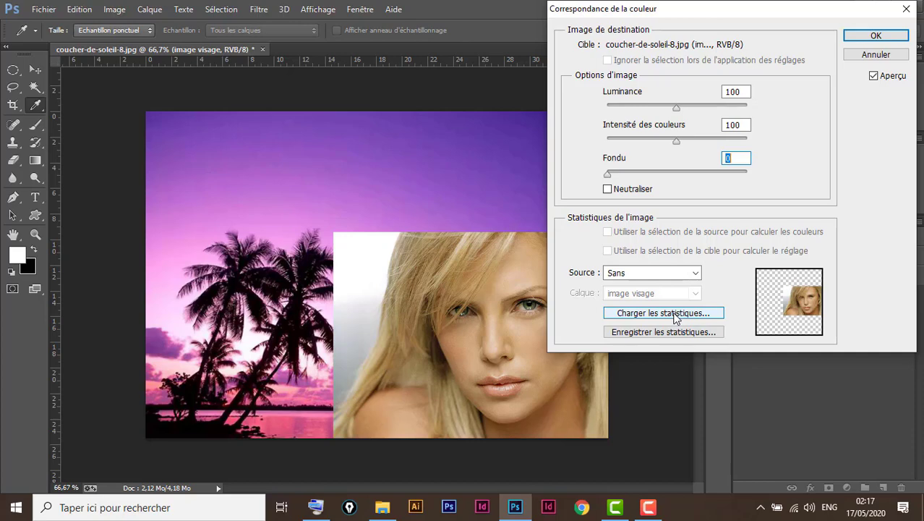
{"action": "left_click_drag", "start_coordinate": [692, 11], "coordinate": [661, 29]}
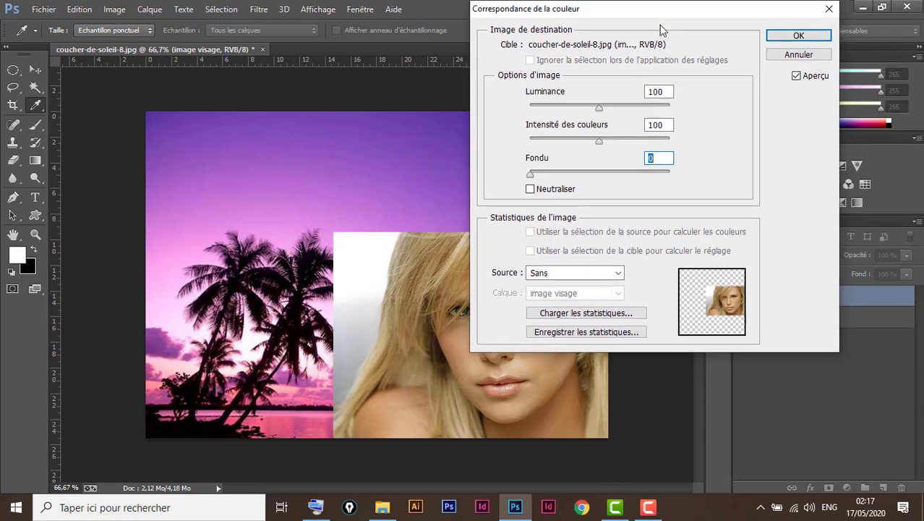
{"action": "left_click", "coordinate": [597, 315]}
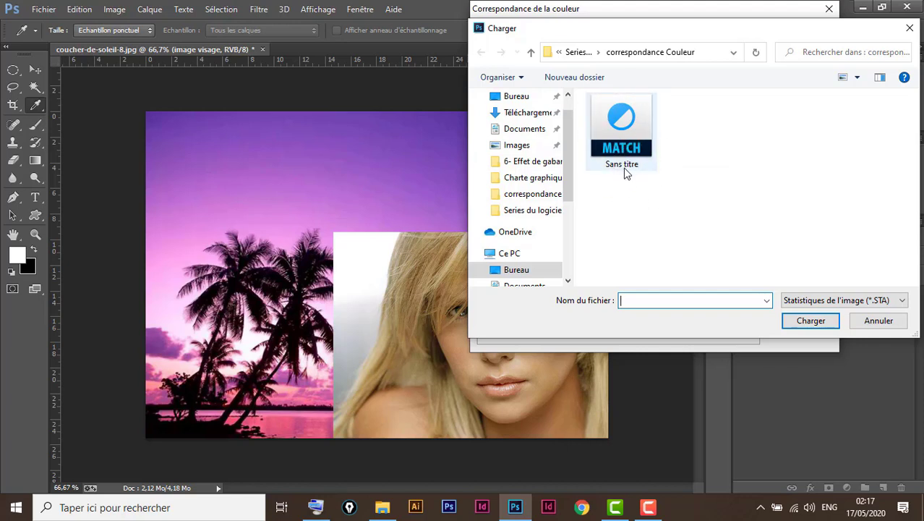
{"action": "left_click", "coordinate": [622, 123]}
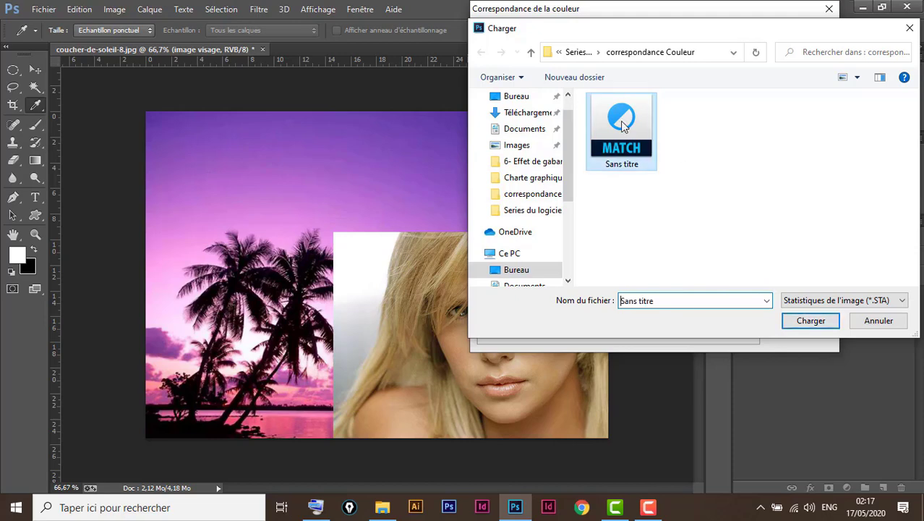
{"action": "left_click", "coordinate": [820, 323]}
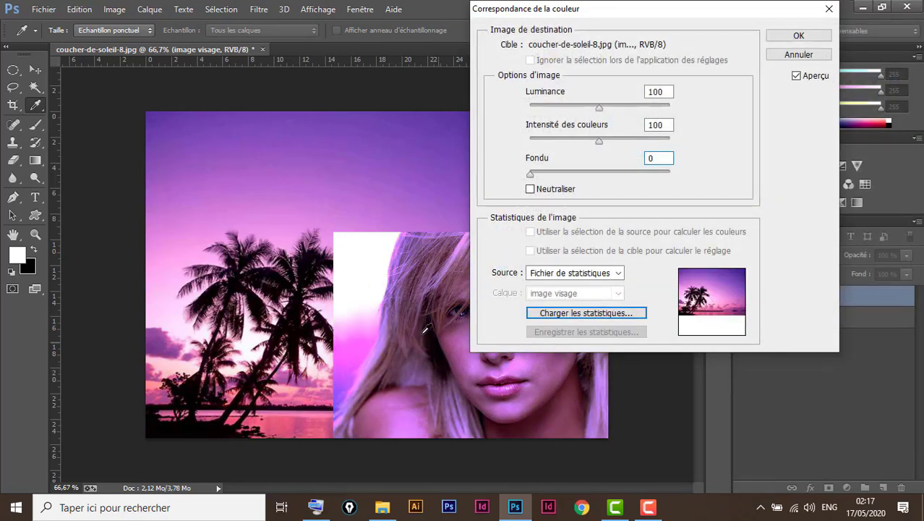
{"action": "left_click", "coordinate": [796, 37]}
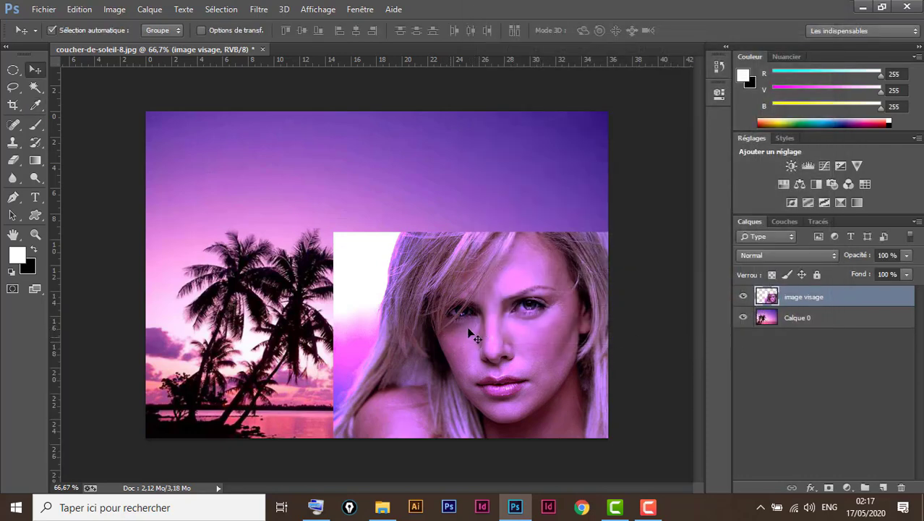
Add a layer mask to the face and brush black over its hard left edge.
{"action": "left_click", "coordinate": [828, 488]}
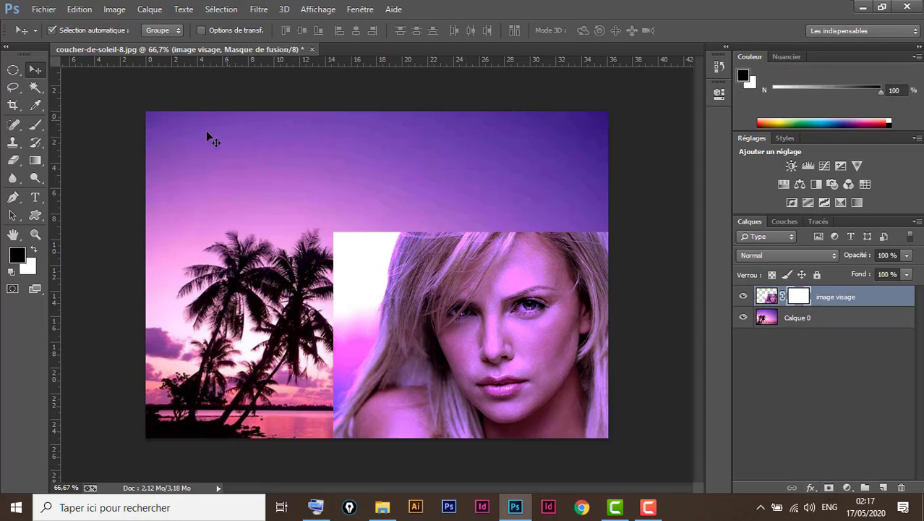
{"action": "left_click", "coordinate": [35, 124]}
{"action": "mouse_move", "coordinate": [340, 264]}
{"action": "left_mouse_down"}
{"action": "mouse_move", "coordinate": [368, 206]}
{"action": "mouse_move", "coordinate": [555, 210]}
{"action": "mouse_move", "coordinate": [619, 231]}
{"action": "mouse_move", "coordinate": [532, 201]}
{"action": "mouse_move", "coordinate": [370, 206]}
{"action": "mouse_move", "coordinate": [457, 217]}
{"action": "left_mouse_up"}
{"action": "mouse_move", "coordinate": [305, 227]}
{"action": "left_mouse_down"}
{"action": "mouse_move", "coordinate": [340, 340]}
{"action": "mouse_move", "coordinate": [348, 406]}
{"action": "mouse_move", "coordinate": [357, 268]}
{"action": "mouse_move", "coordinate": [324, 367]}
{"action": "mouse_move", "coordinate": [343, 287]}
{"action": "left_mouse_up"}
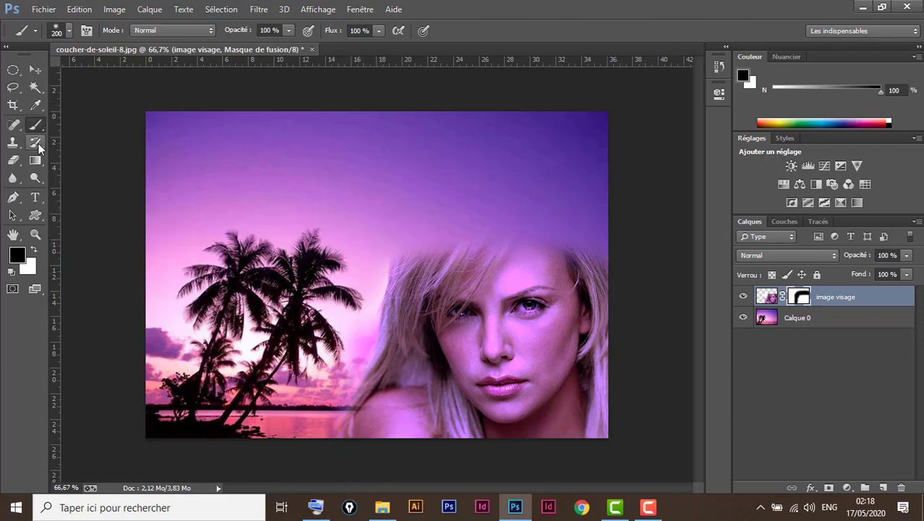
{"action": "left_click", "coordinate": [36, 198]}
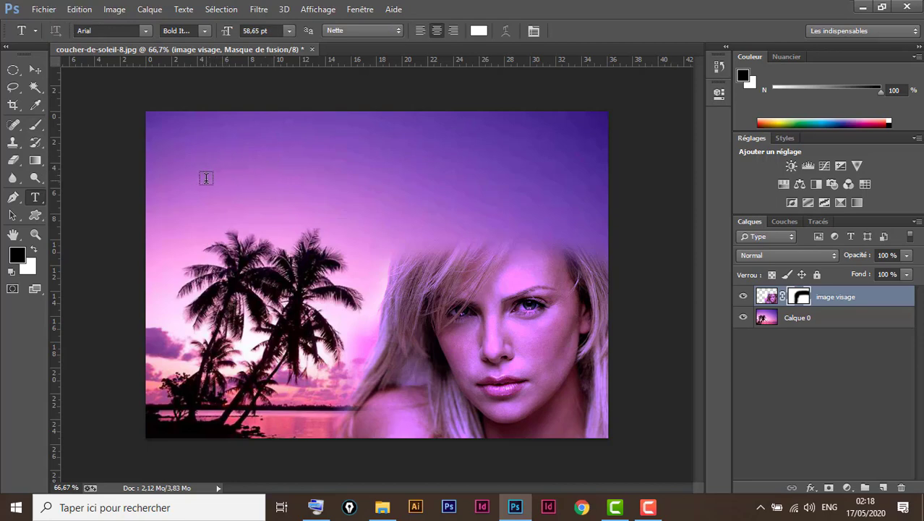
Type the title 'Correspondances de la couleur' at the top of the image and commit it.
{"action": "left_click", "coordinate": [206, 178]}
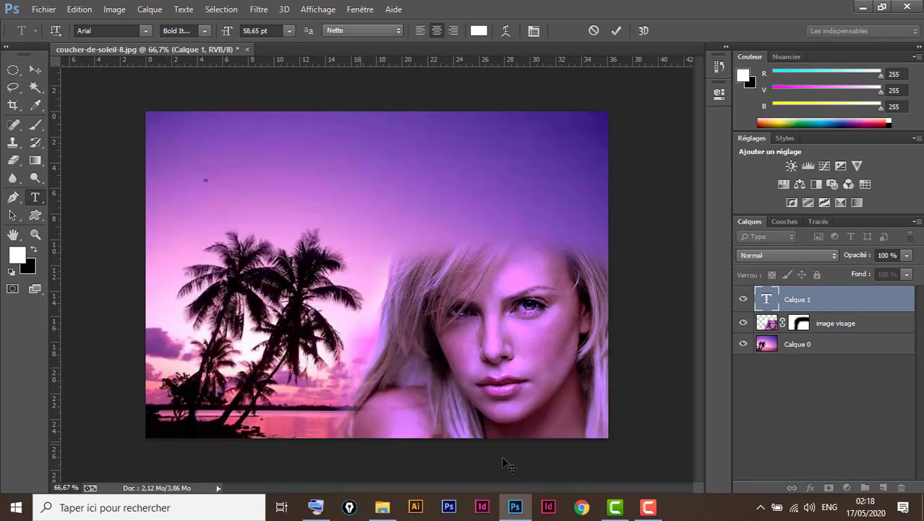
{"action": "key", "text": "ctrl+1"}
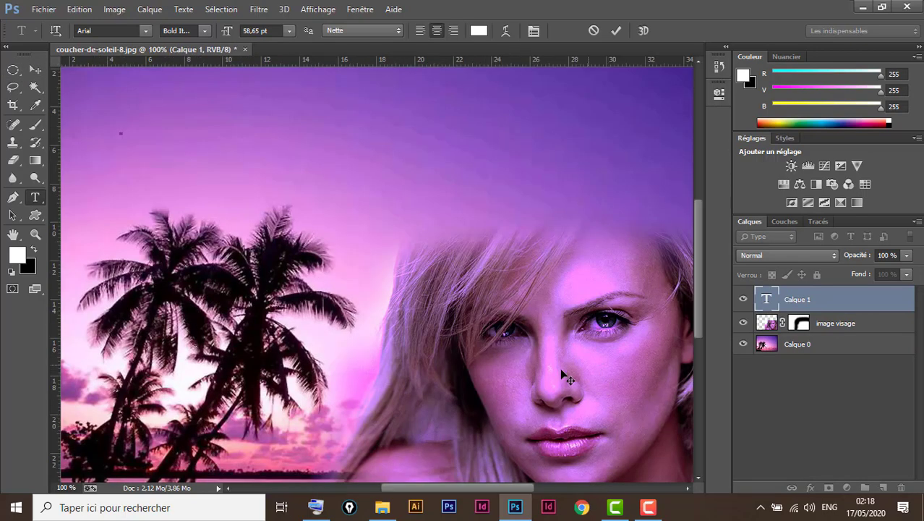
{"action": "type", "text": "C"}
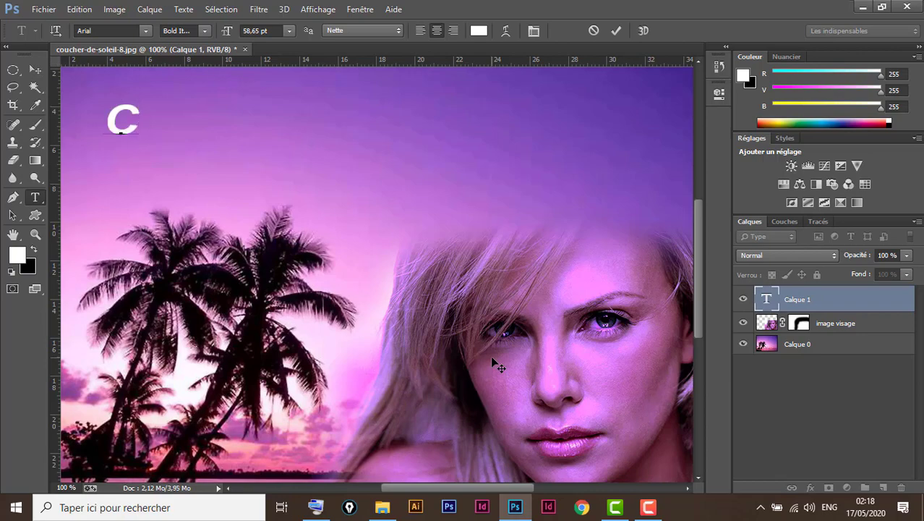
{"action": "type", "text": "orres"}
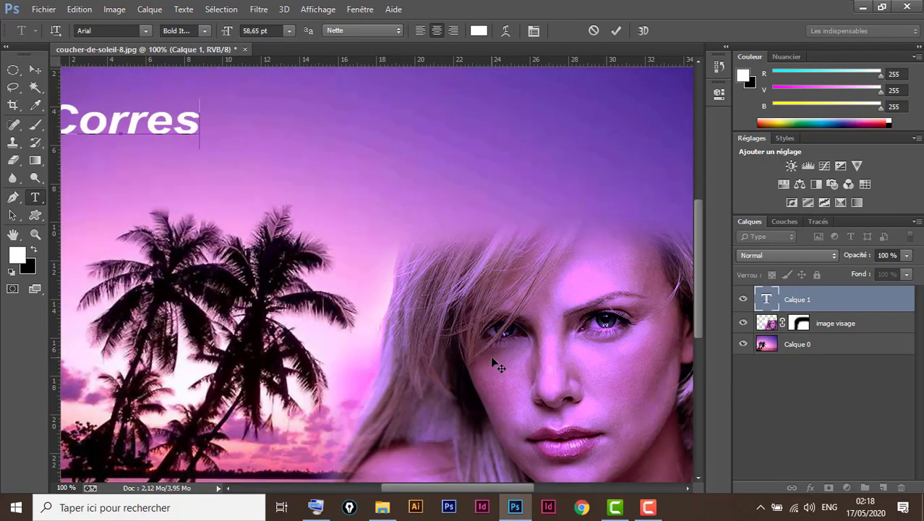
{"action": "type", "text": "pondan"}
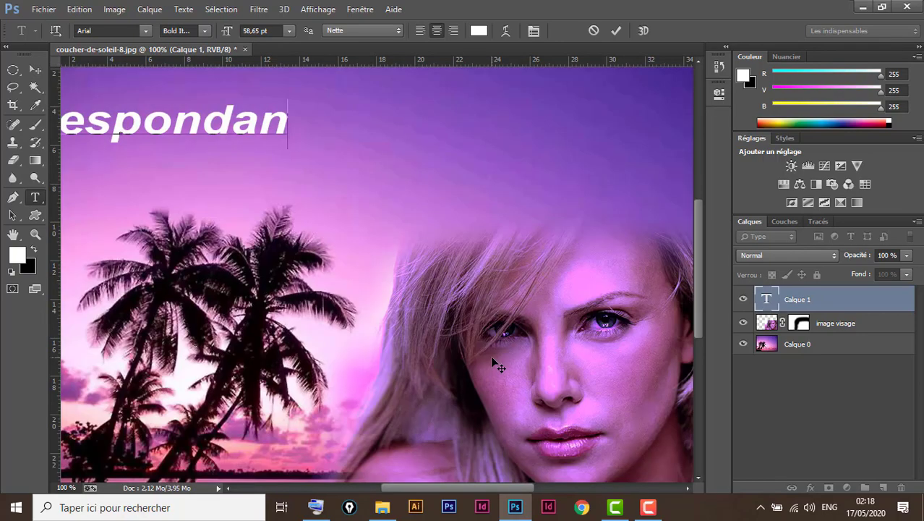
{"action": "type", "text": "ces"}
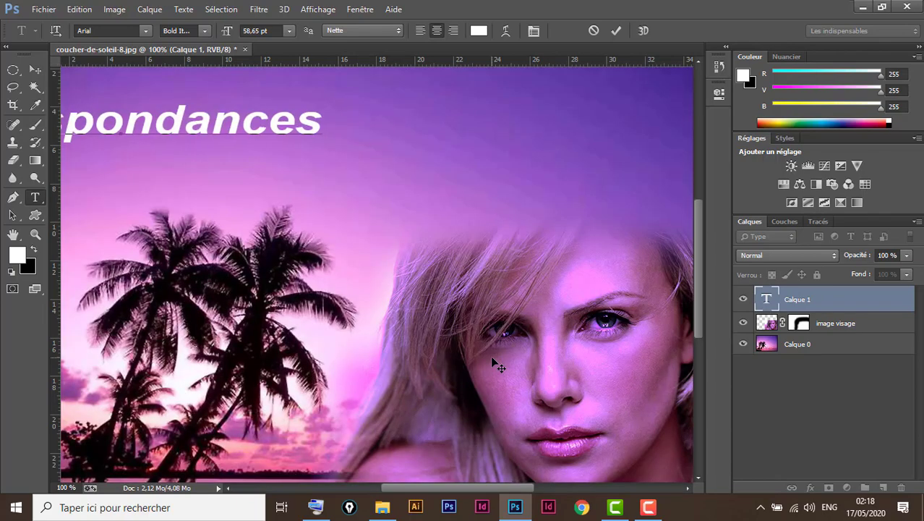
{"action": "type", "text": " de la "}
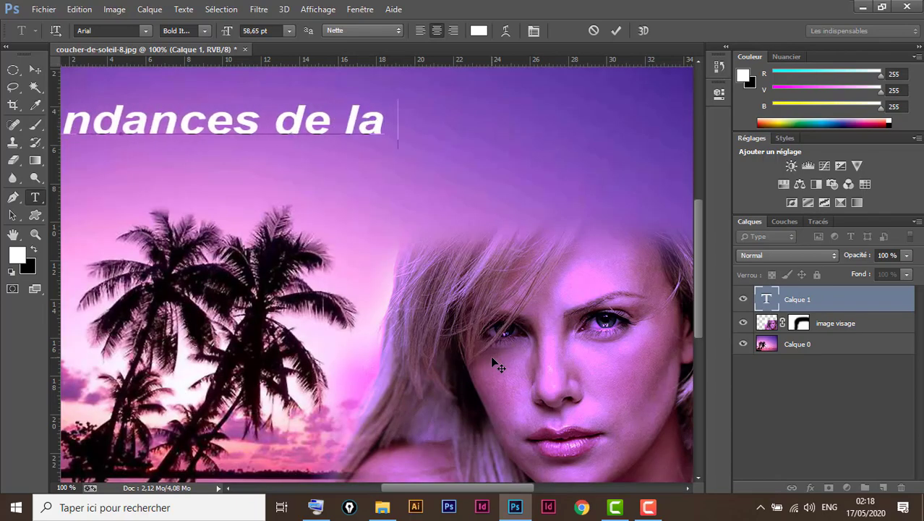
{"action": "type", "text": "cou"}
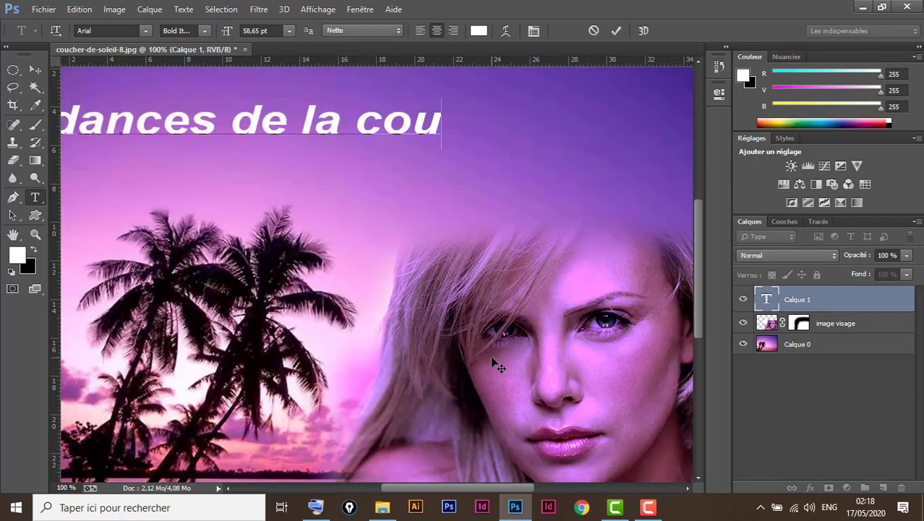
{"action": "type", "text": "leu"}
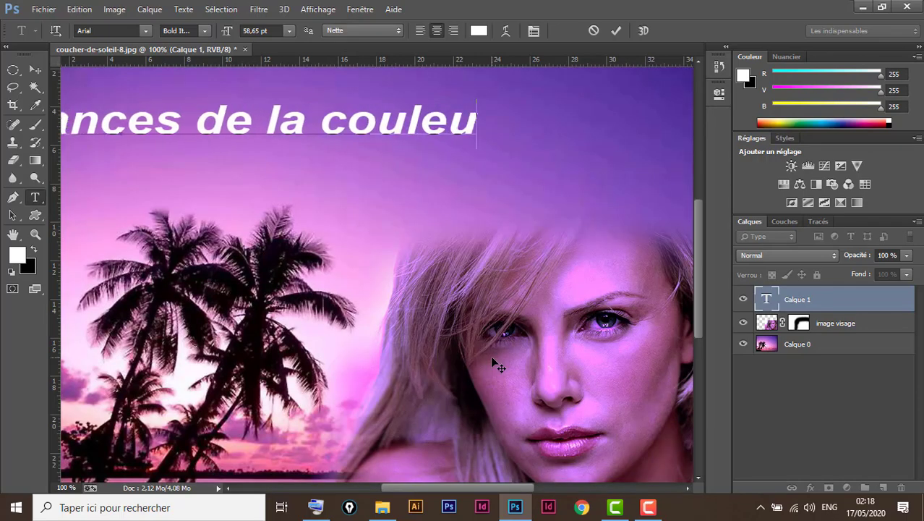
{"action": "type", "text": "r"}
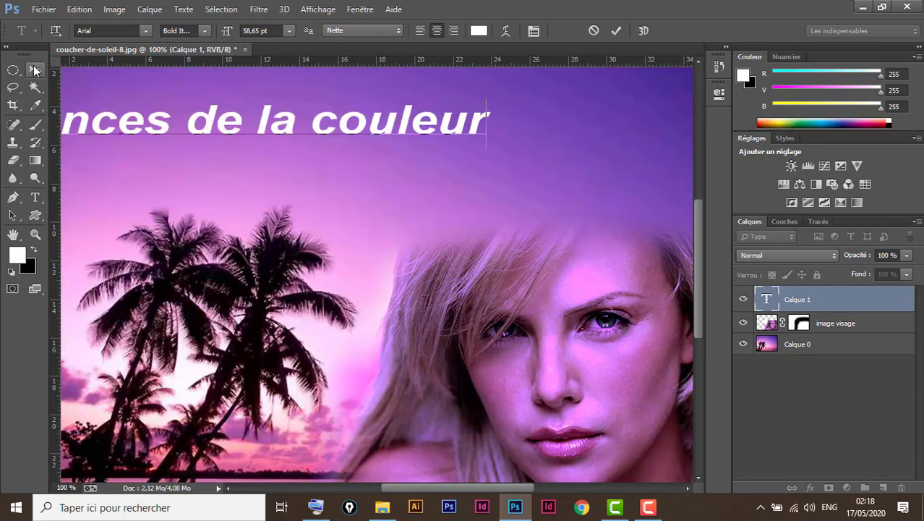
{"action": "left_click", "coordinate": [34, 70]}
{"action": "key", "text": "ctrl+minus"}
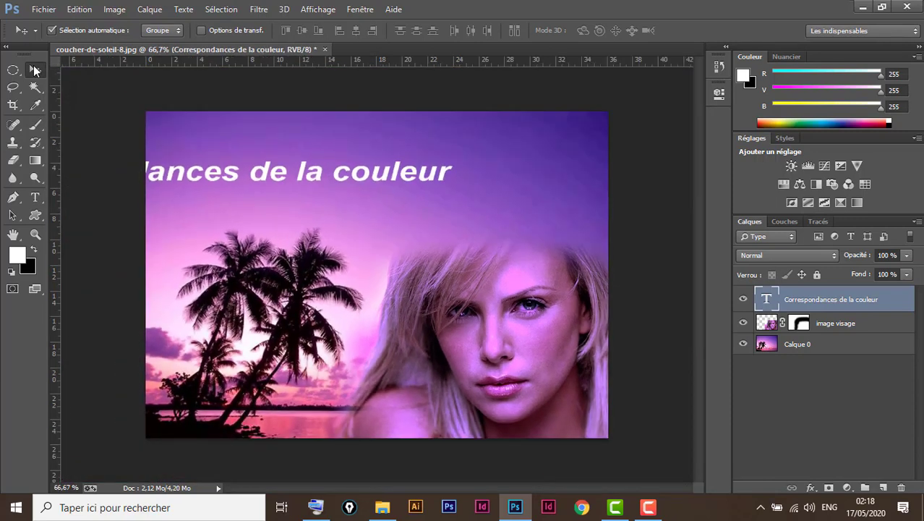
Move the title right and transform it to about 80.51% width and 120.72% height.
{"action": "left_click_drag", "start_coordinate": [234, 178], "coordinate": [392, 178]}
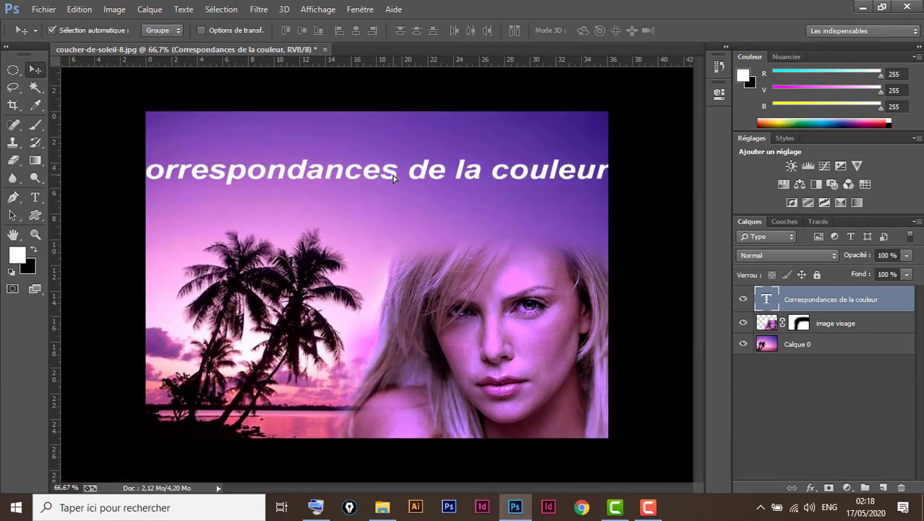
{"action": "key", "text": "ctrl+t"}
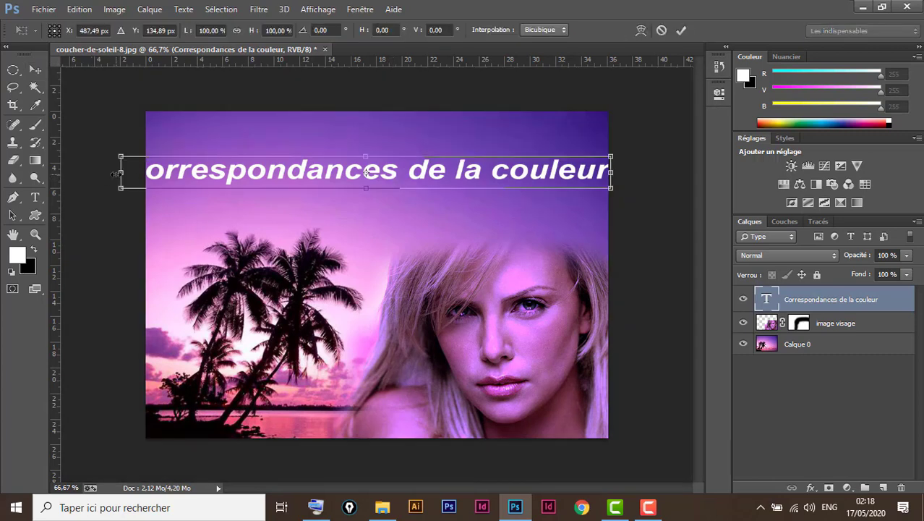
{"action": "left_click_drag", "start_coordinate": [120, 172], "coordinate": [174, 172]}
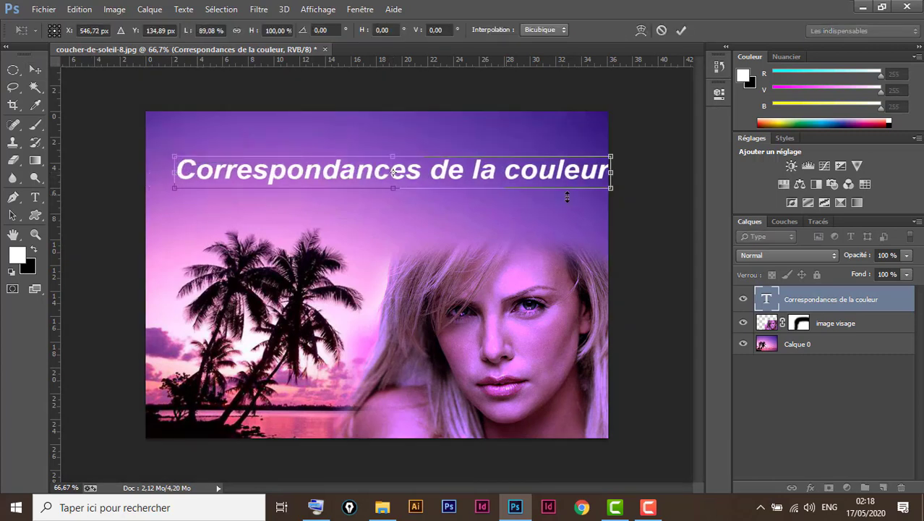
{"action": "left_click_drag", "start_coordinate": [611, 172], "coordinate": [569, 172]}
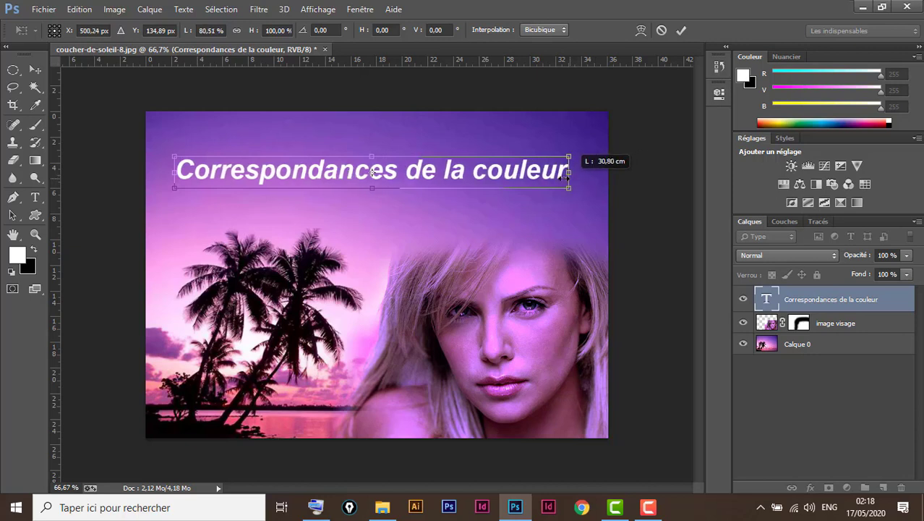
{"action": "left_click_drag", "start_coordinate": [372, 157], "coordinate": [372, 150]}
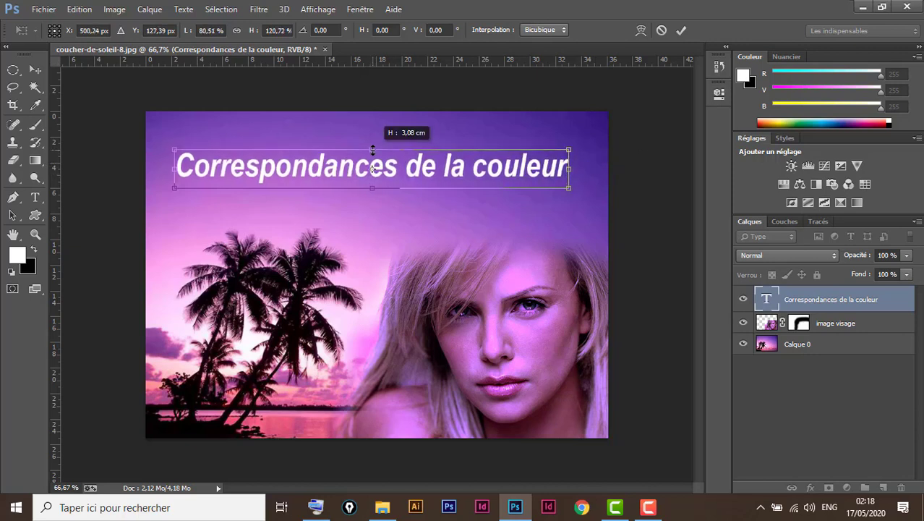
{"action": "key", "text": "Return"}
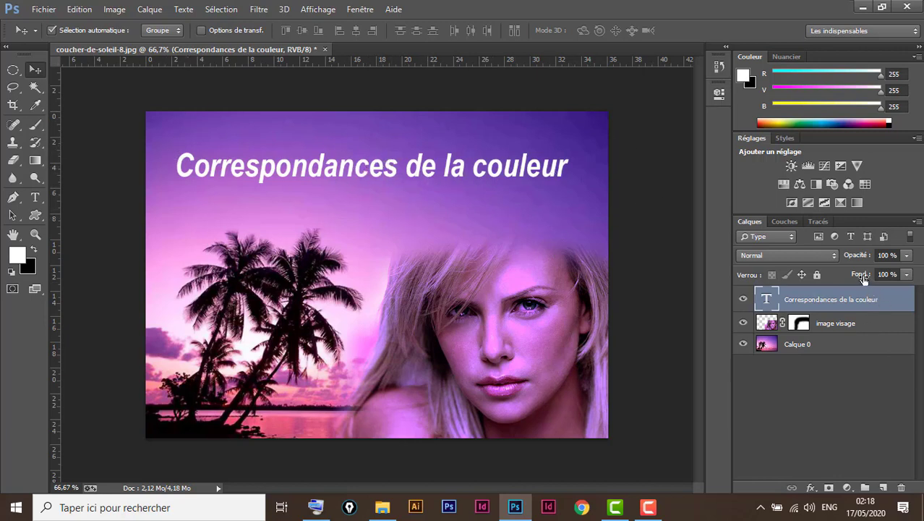
Set the title text layer's Fond (fill) to 0% and bring up its Style de calque dialog.
{"action": "left_click", "coordinate": [906, 274]}
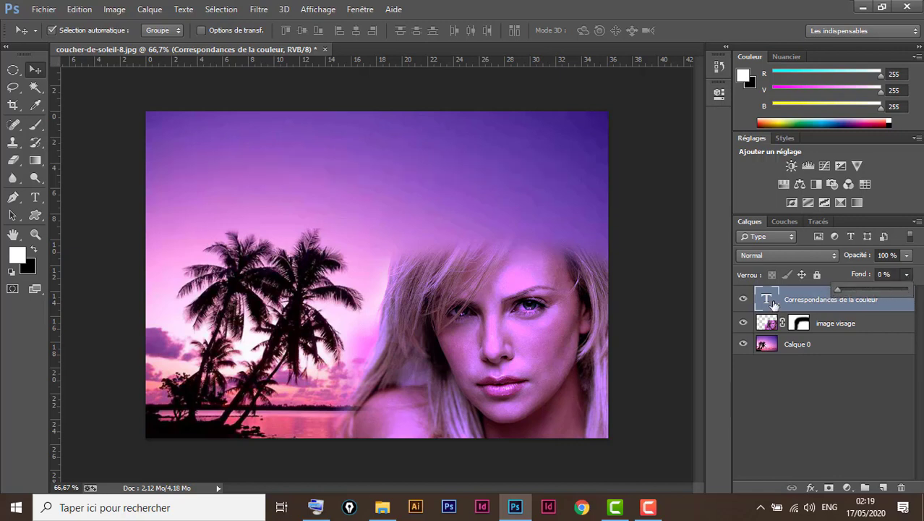
{"action": "left_click", "coordinate": [877, 324]}
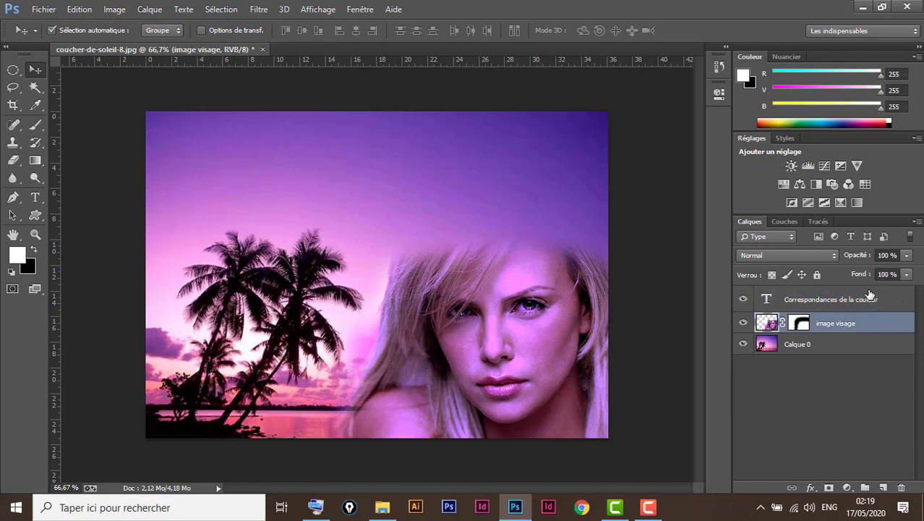
{"action": "left_click", "coordinate": [907, 274]}
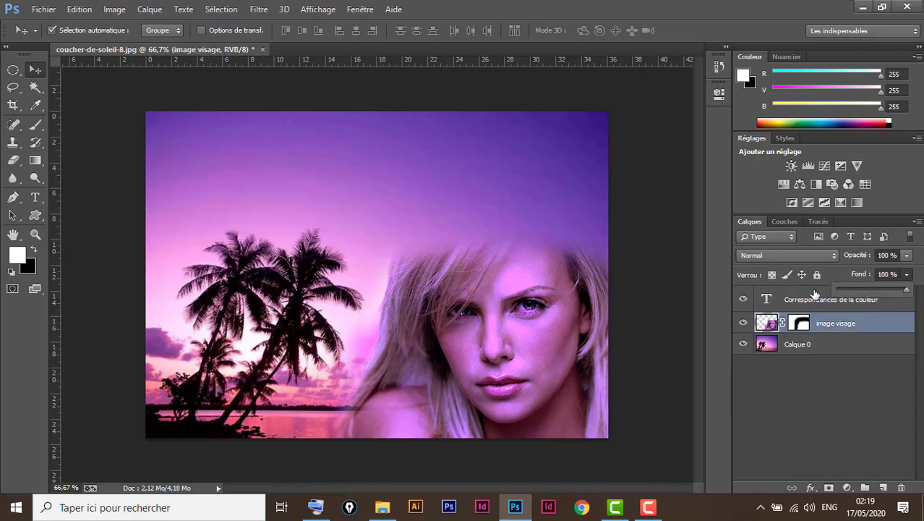
{"action": "left_click", "coordinate": [814, 295]}
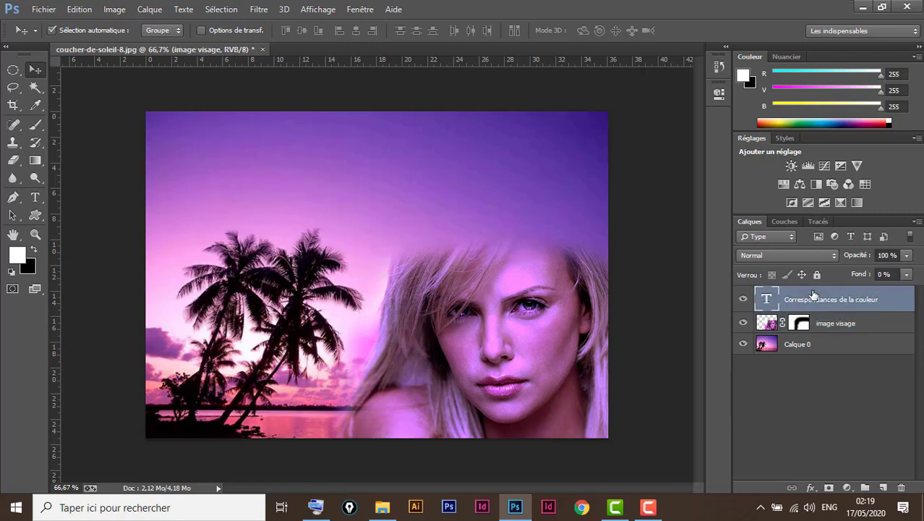
{"action": "double_click", "coordinate": [896, 301]}
Add Biseautage & estampage and a 2 px #ffffff Contour to the title layer.
{"action": "left_click_drag", "start_coordinate": [624, 228], "coordinate": [600, 228]}
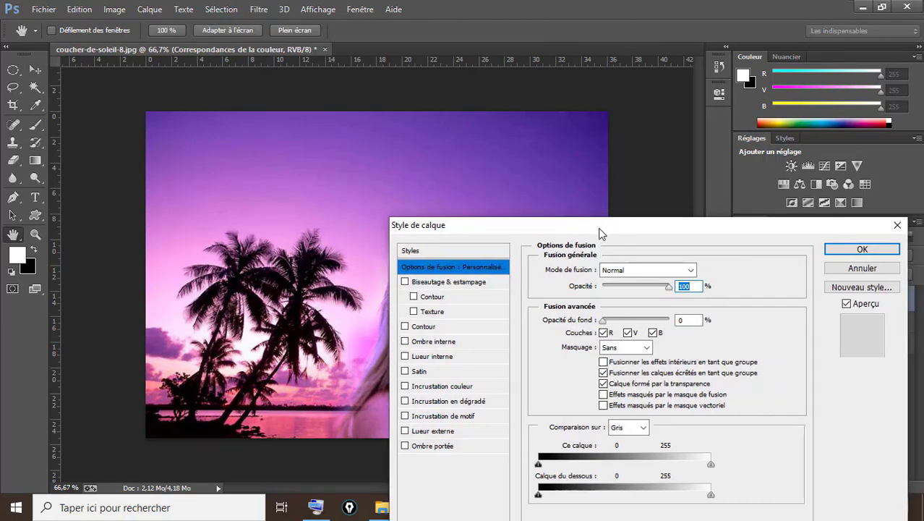
{"action": "left_click", "coordinate": [449, 282]}
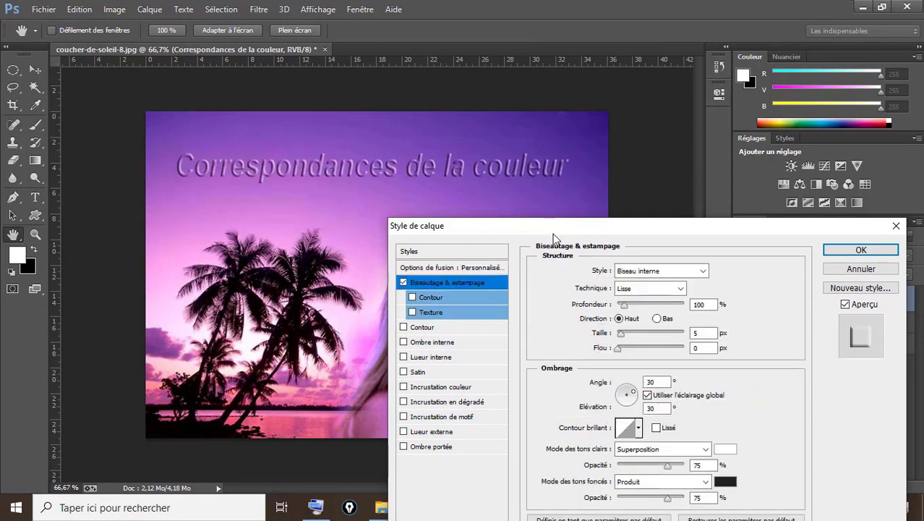
{"action": "left_click", "coordinate": [703, 333]}
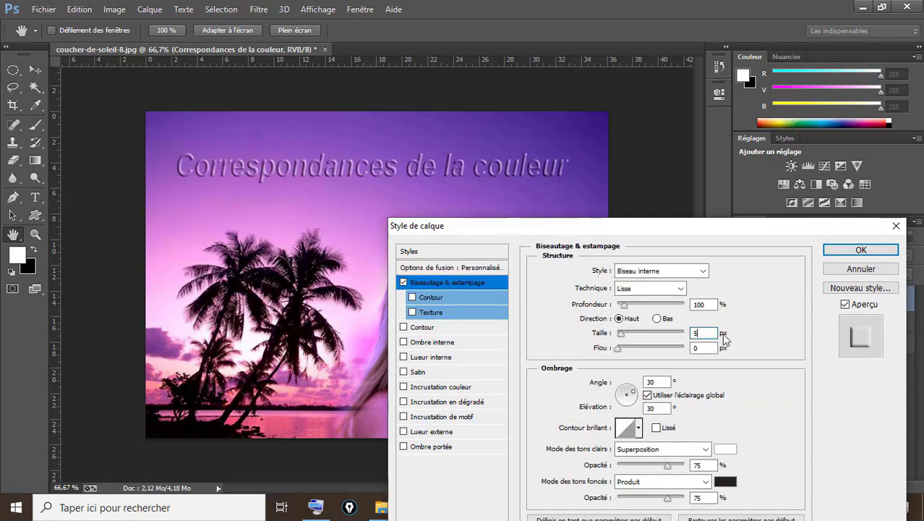
{"action": "left_click", "coordinate": [427, 328]}
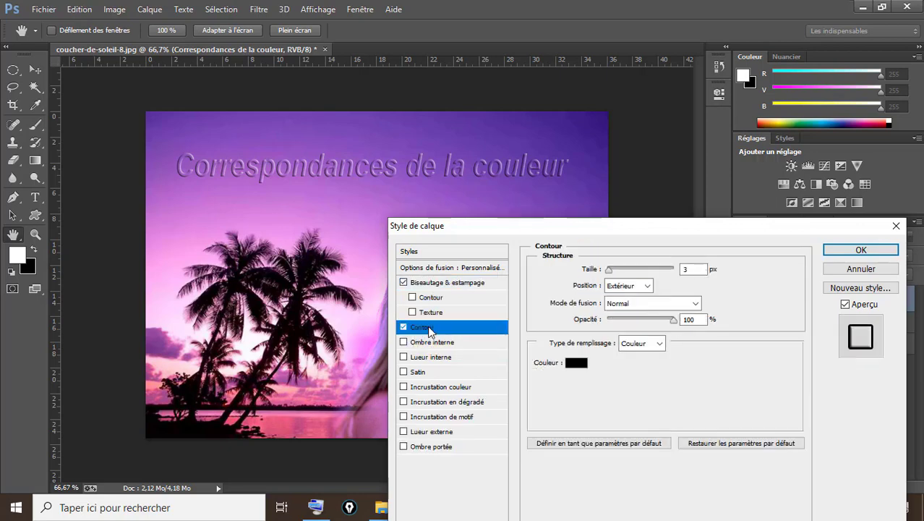
{"action": "left_click", "coordinate": [576, 363]}
{"action": "left_click", "coordinate": [576, 363]}
{"action": "type", "text": "ffffff"}
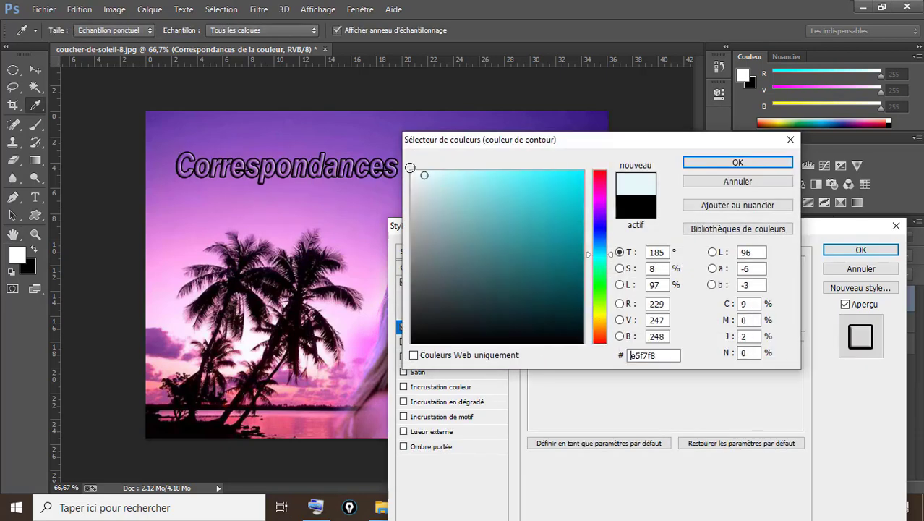
{"action": "left_click", "coordinate": [712, 163]}
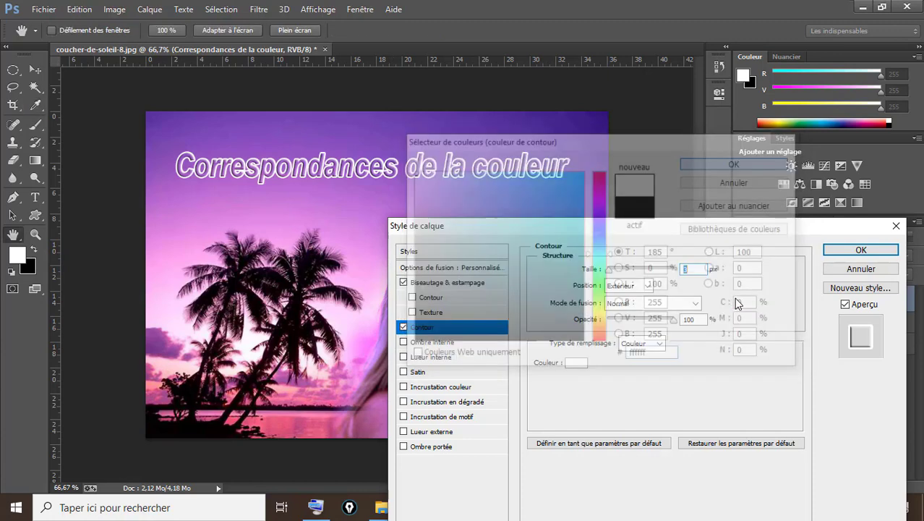
{"action": "key", "text": "Down"}
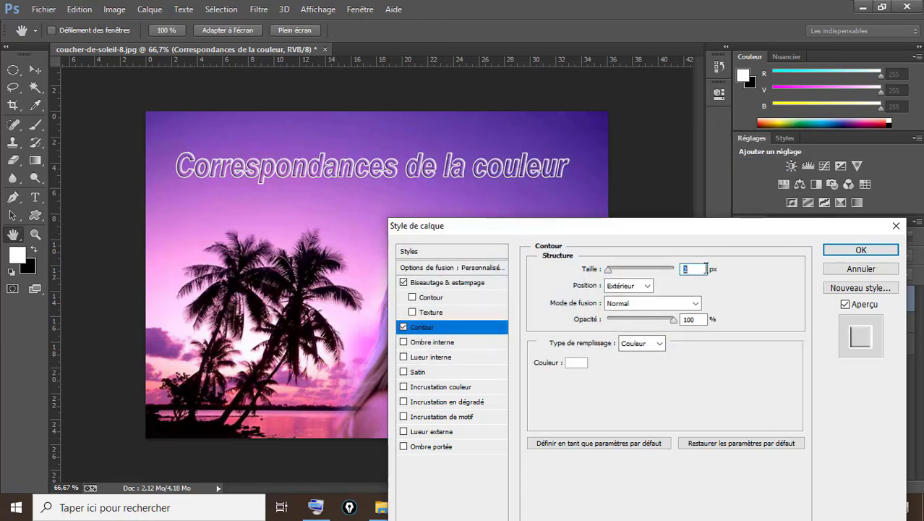
{"action": "left_click", "coordinate": [869, 250]}
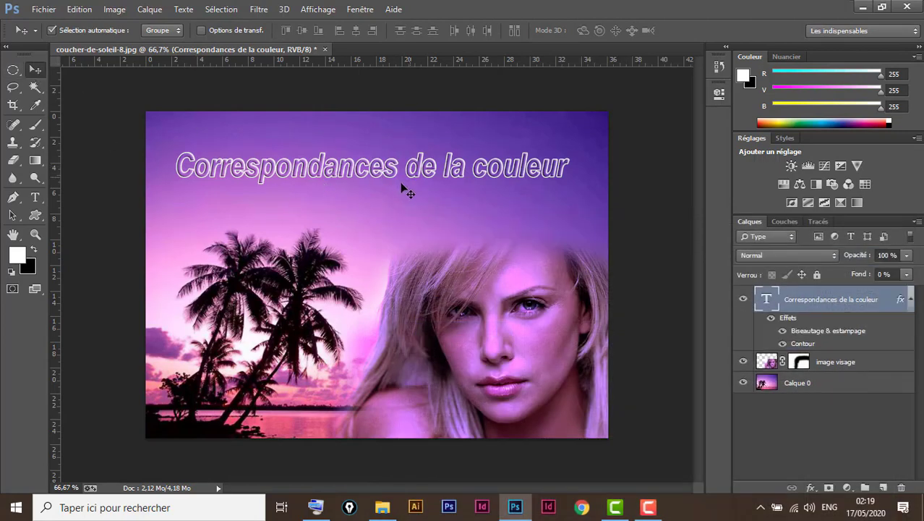
{"action": "left_click_drag", "start_coordinate": [392, 174], "coordinate": [394, 315]}
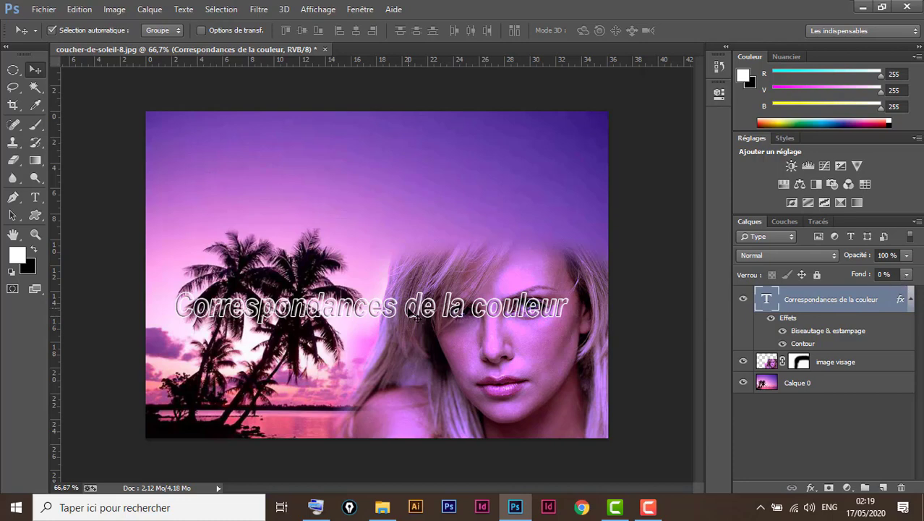
{"action": "left_click_drag", "start_coordinate": [417, 322], "coordinate": [411, 182]}
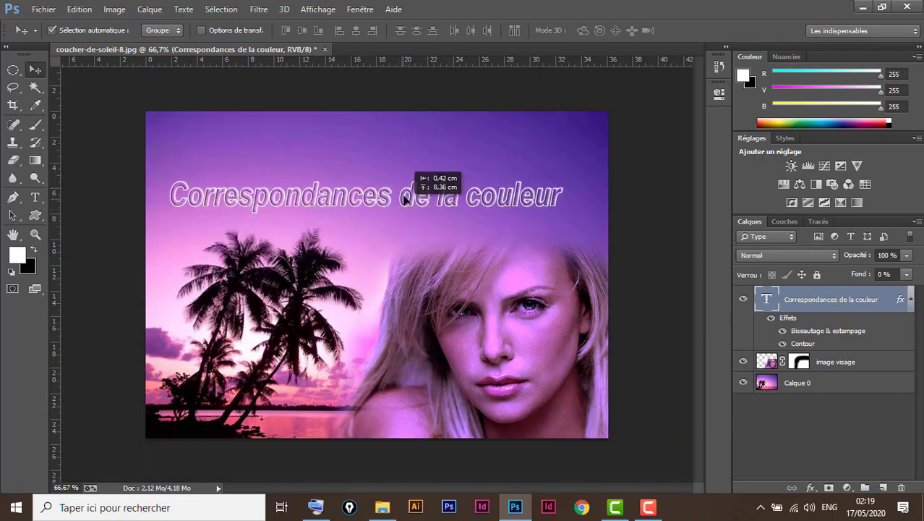